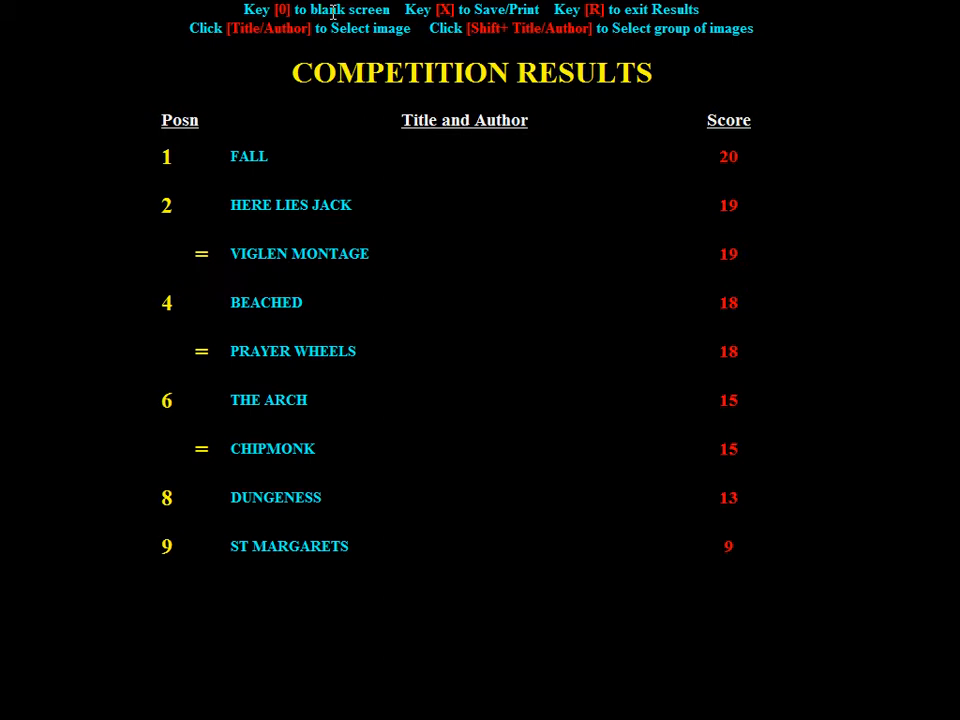
# Blank the screen, then return to the competition results table
pyautogui.press('0')
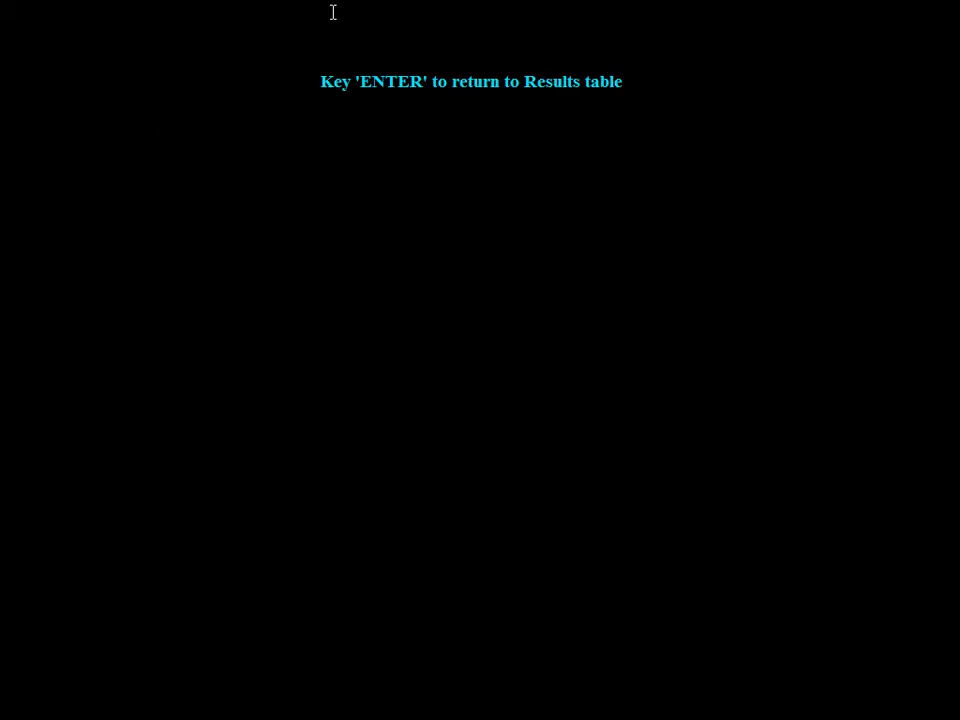
pyautogui.press('Return')
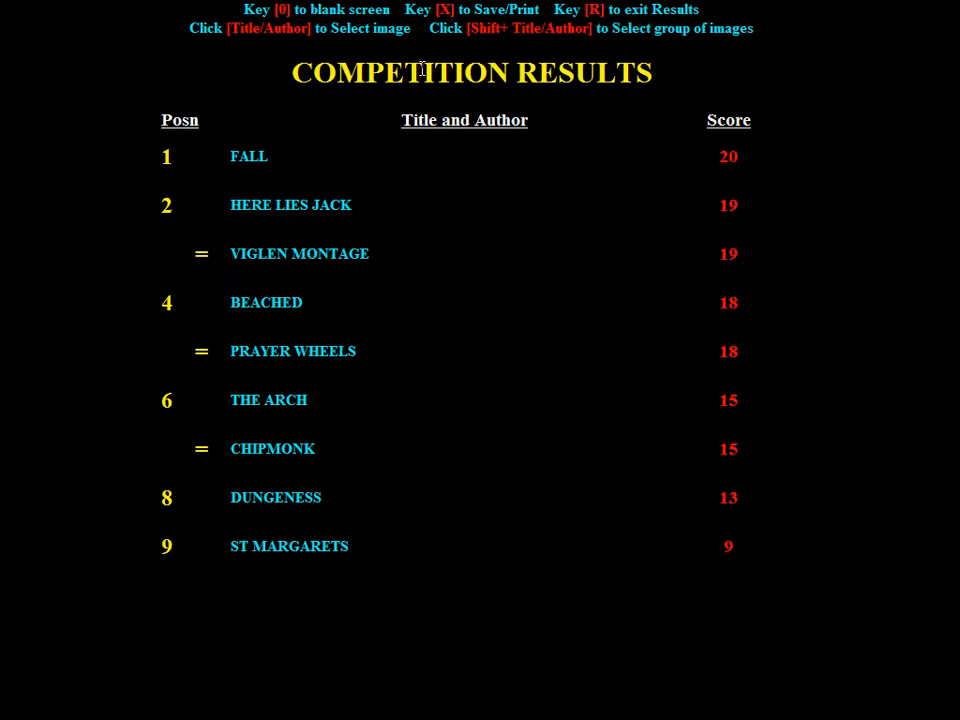
# Open the save-with-image-link dialog from the results options and cancel it
pyautogui.press('x')
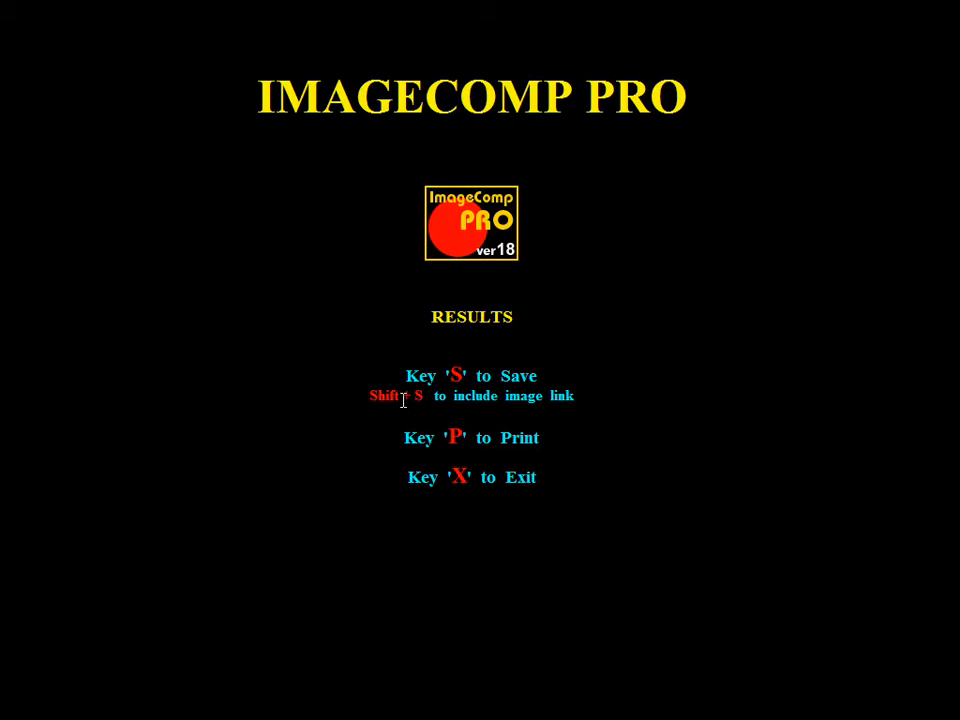
pyautogui.hotkey('shift', 's')
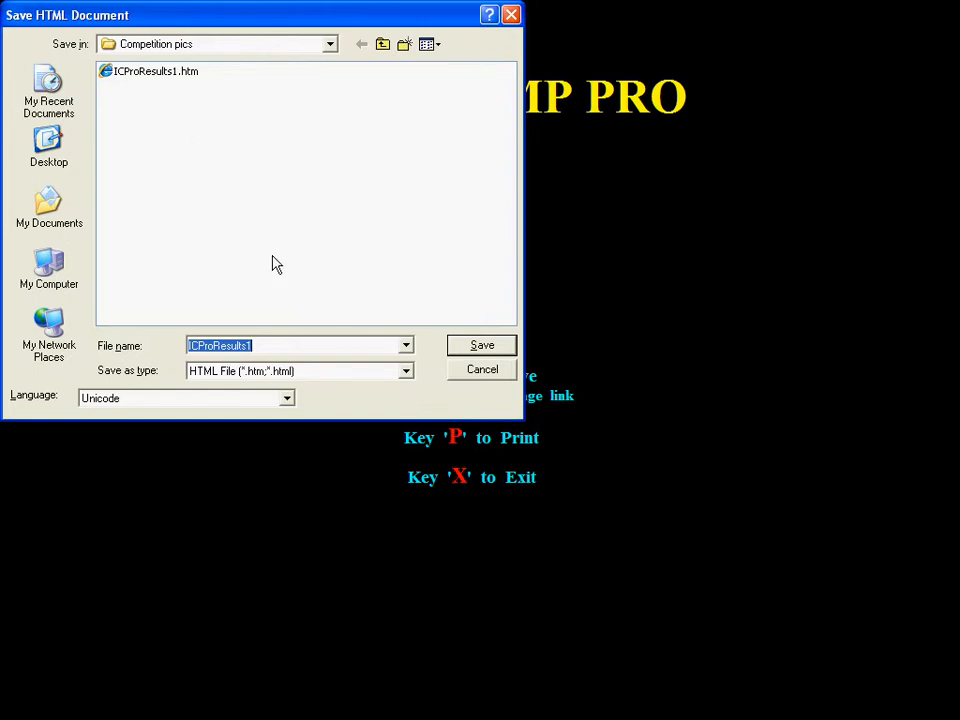
pyautogui.click(481, 375)
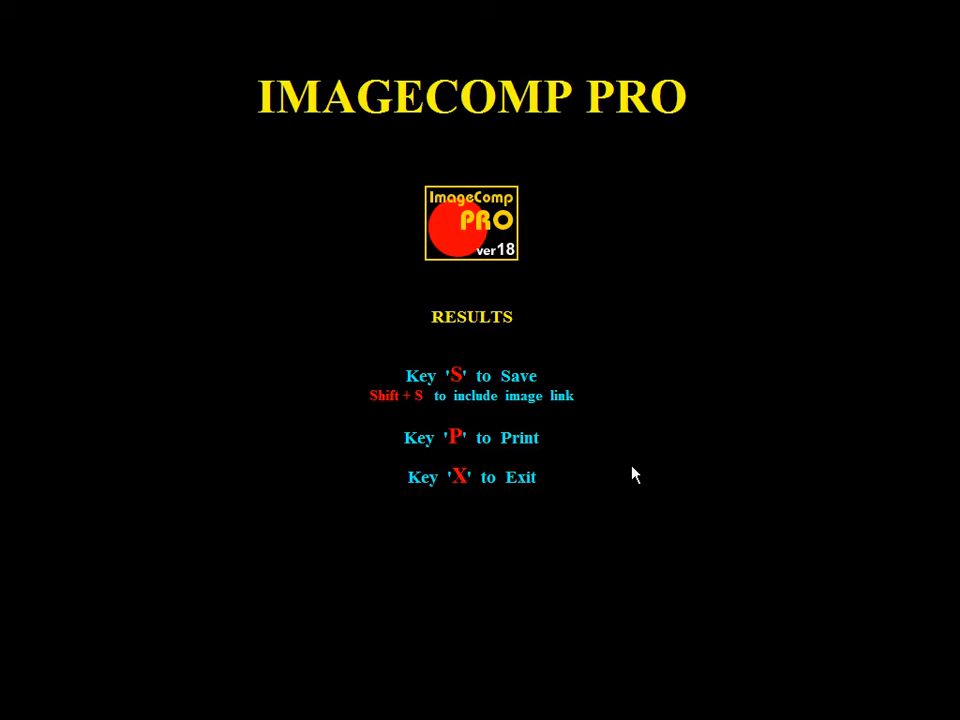
# Open the print dialog, cancel it, and exit back to the results table
pyautogui.press('p')
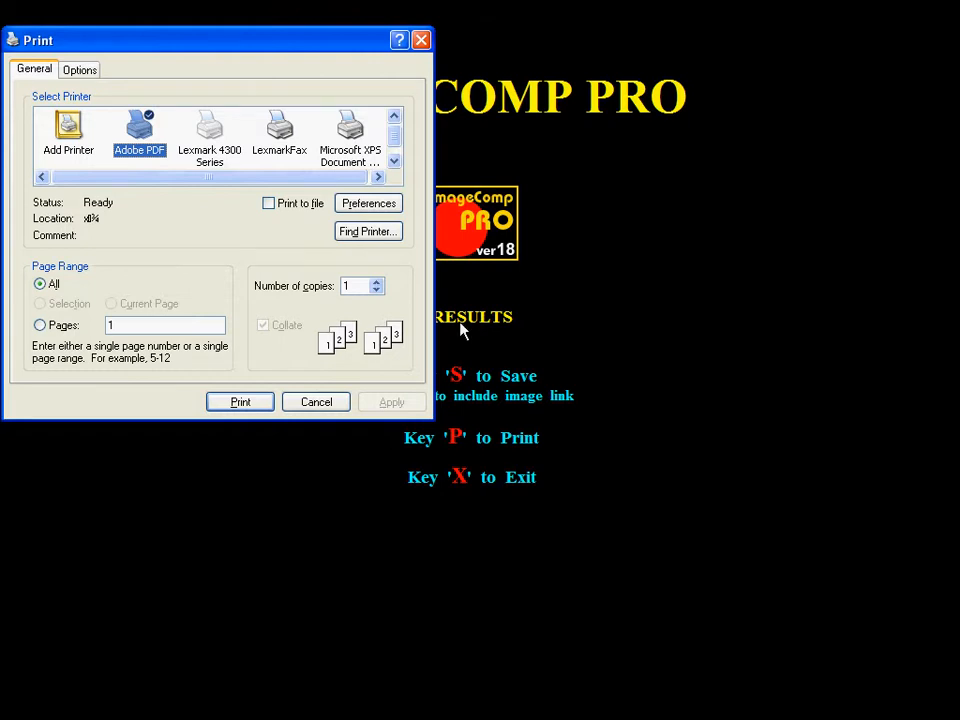
pyautogui.click(318, 405)
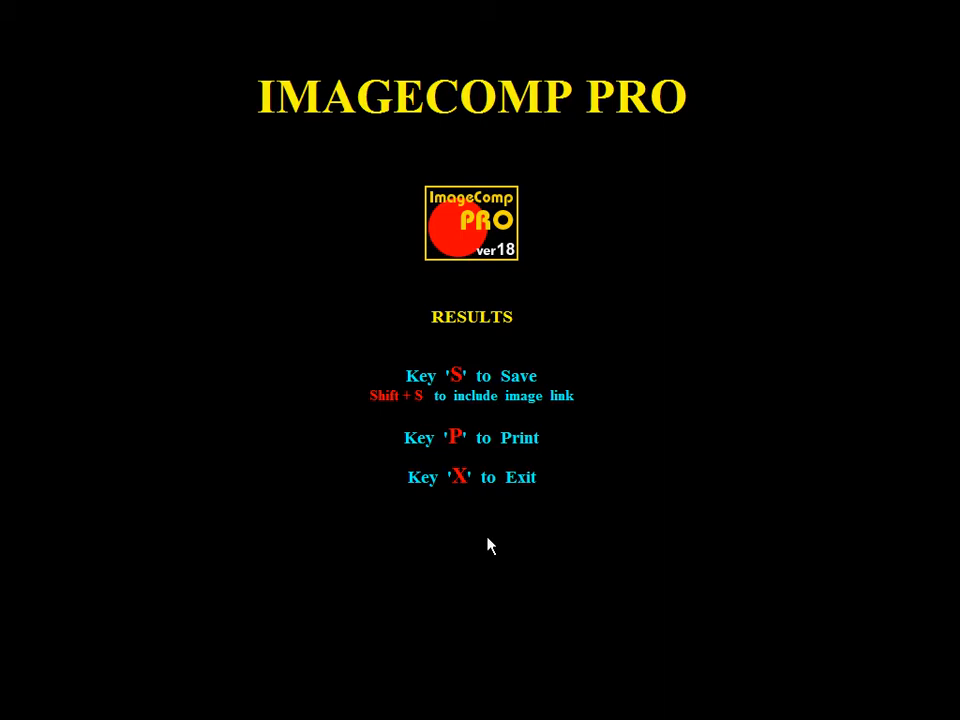
pyautogui.press('x')
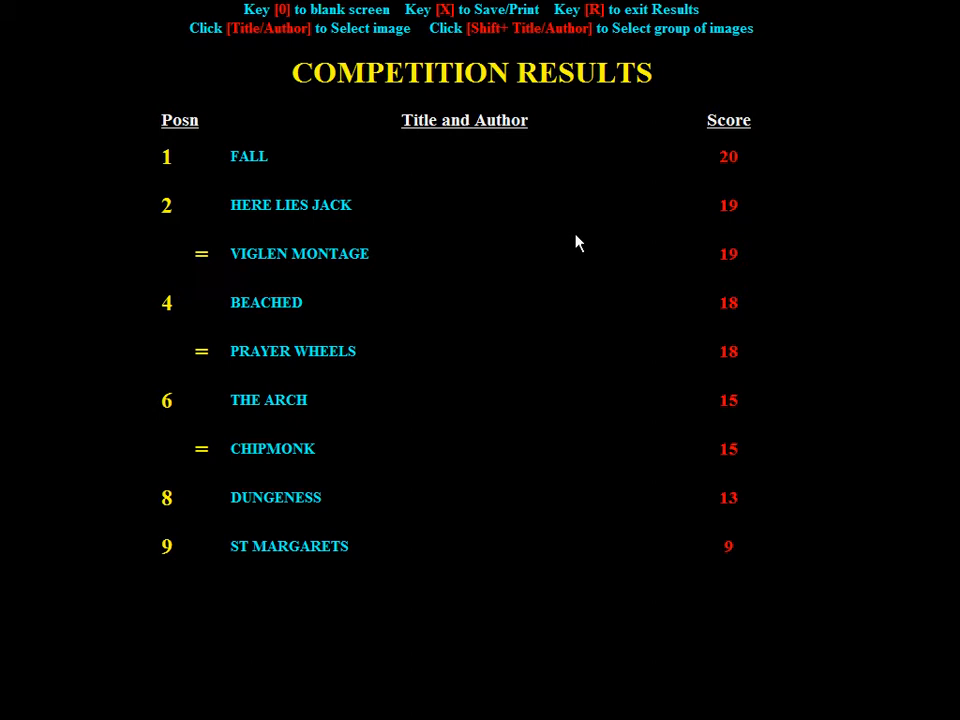
# Reset out of the results to the main menu and reopen picset 1's results table
pyautogui.press('r')
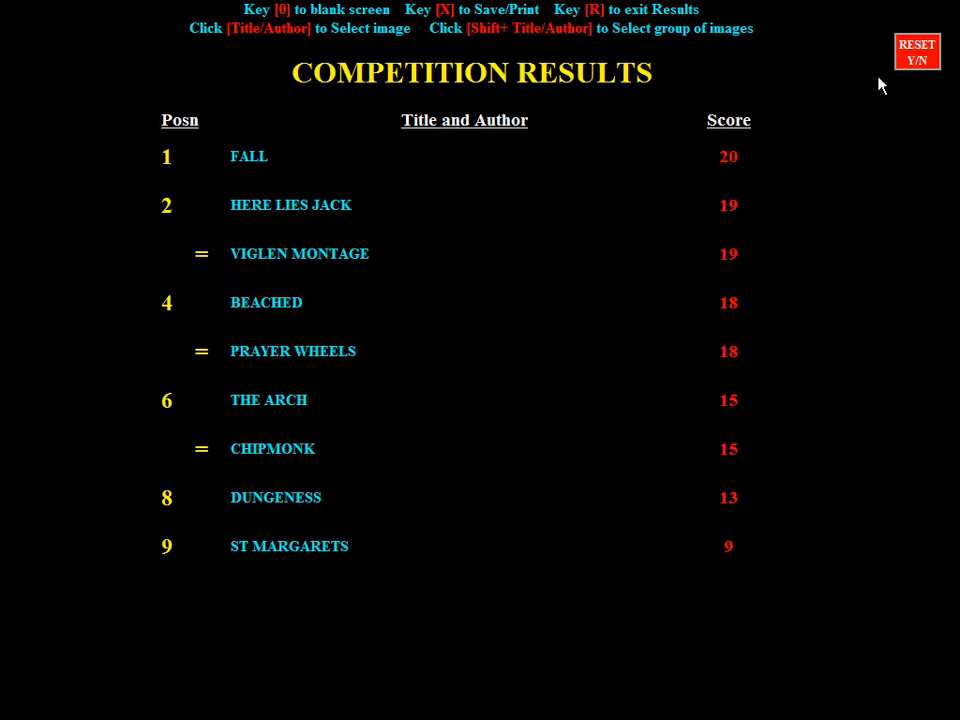
pyautogui.press('r')
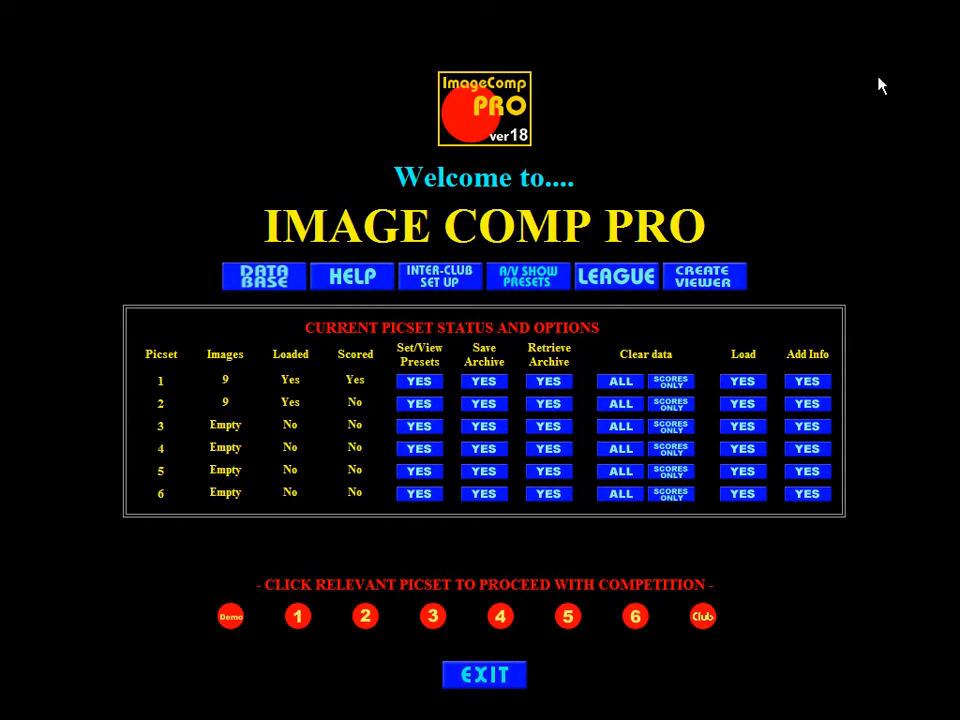
pyautogui.click(299, 617)
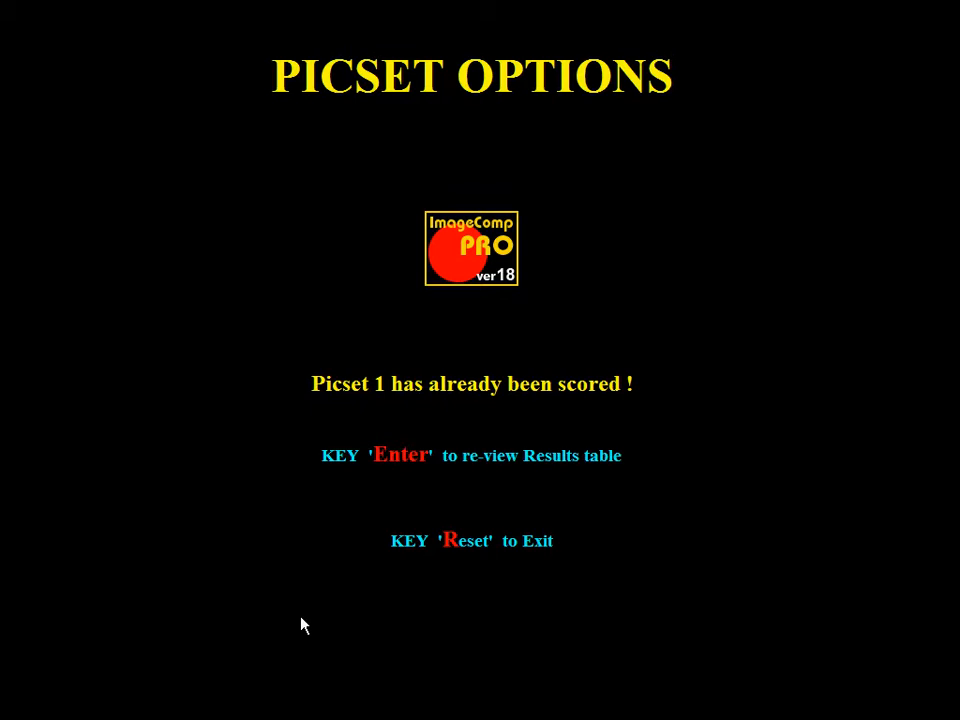
pyautogui.press('Return')
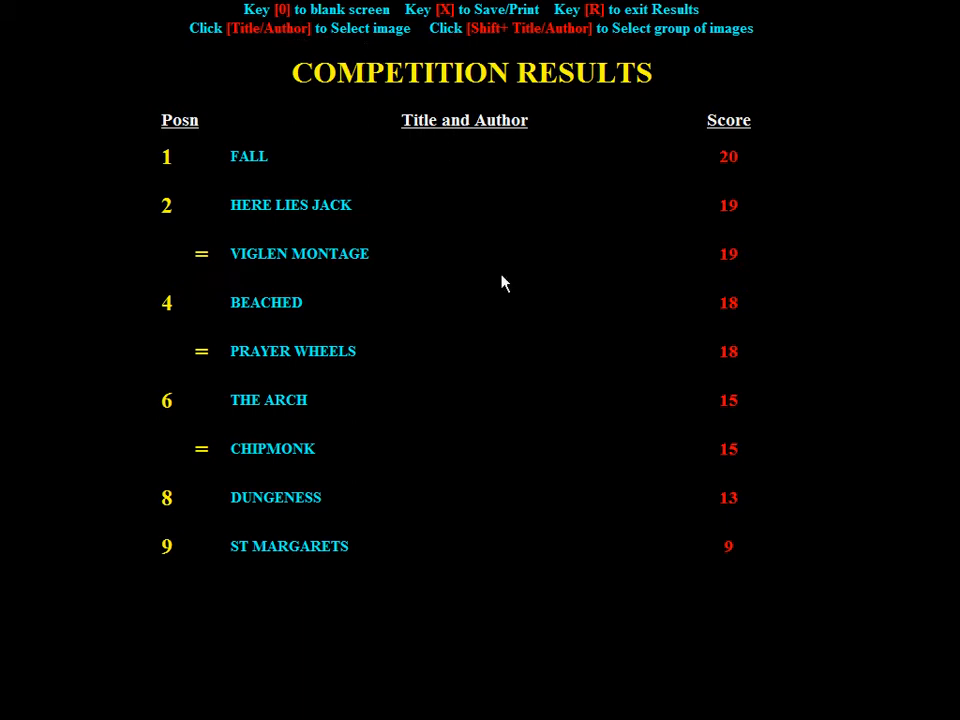
# Select THE ARCH, view its image full-screen, and return to the results table
pyautogui.click(281, 400)
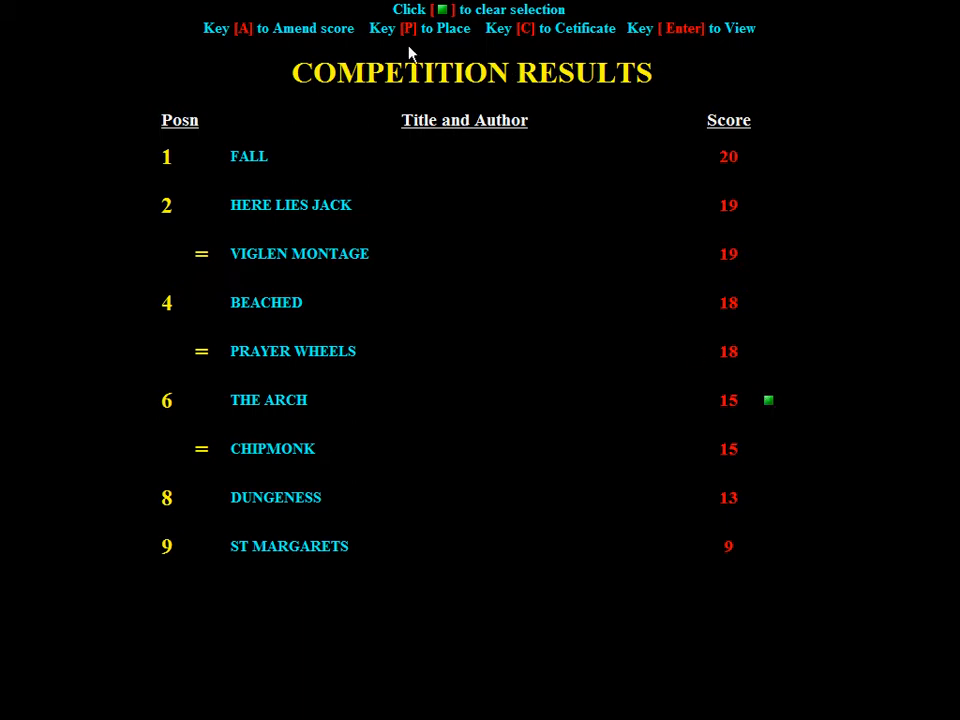
pyautogui.press('a')
pyautogui.press('Return')
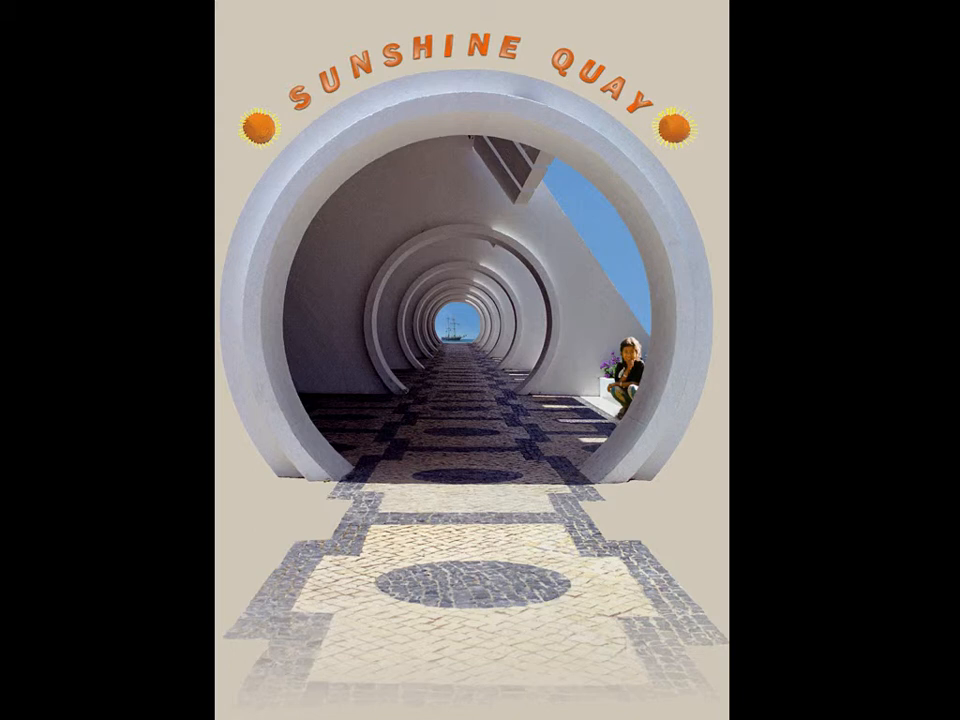
pyautogui.press('r')
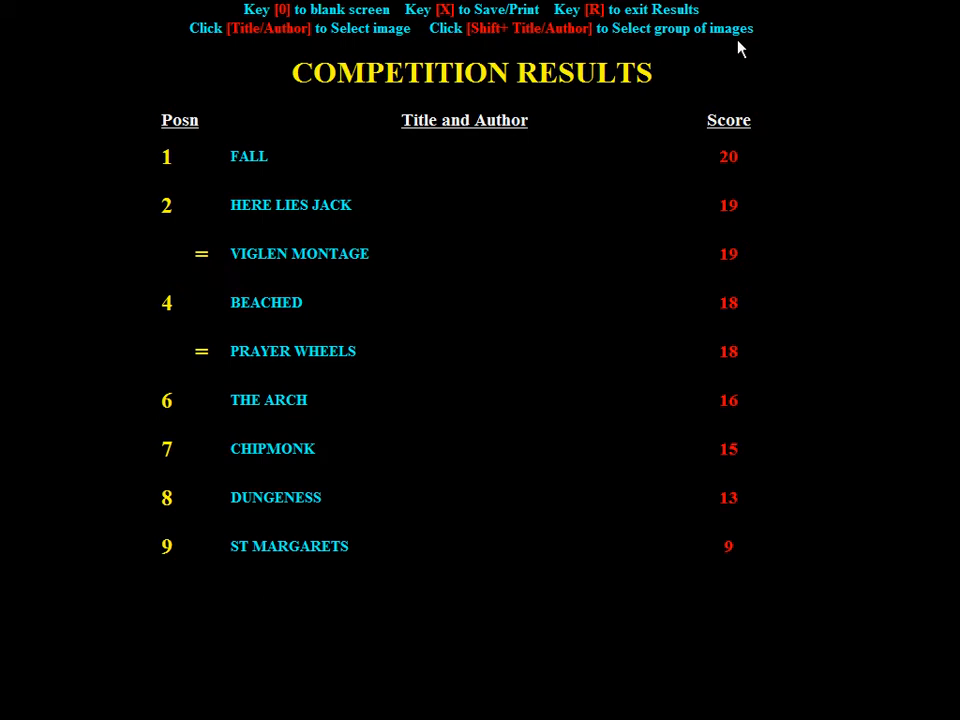
# Amend THE ARCH's score to 16
pyautogui.click(290, 401)
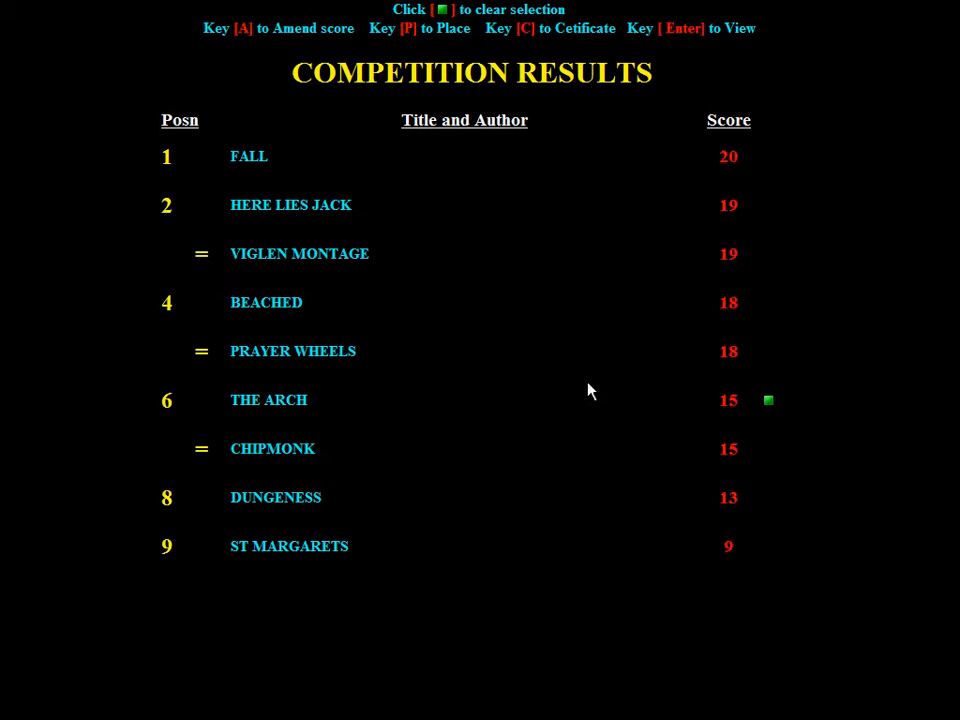
pyautogui.press('a')
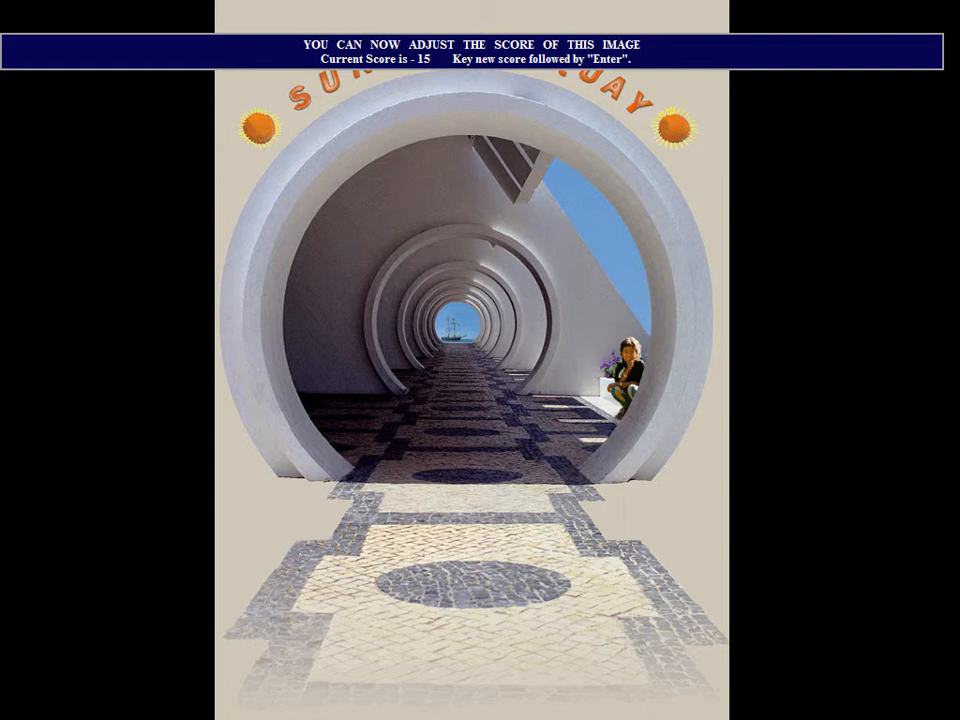
pyautogui.write('16')
pyautogui.press('Return')
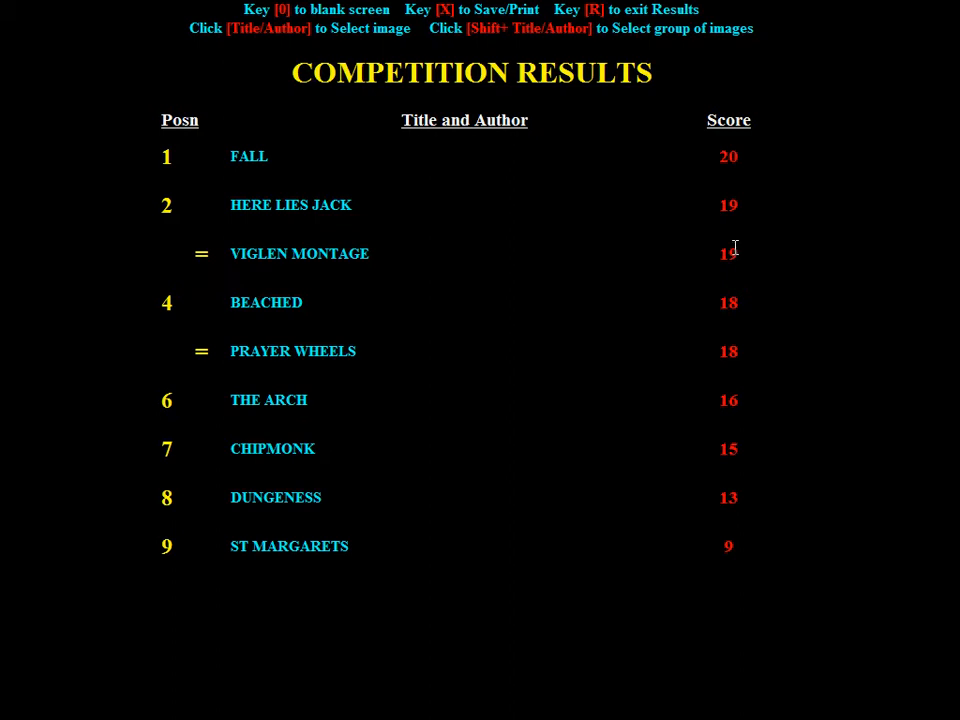
# Select VIGLEN MONTAGE and confirm it in second place
pyautogui.click(353, 253)
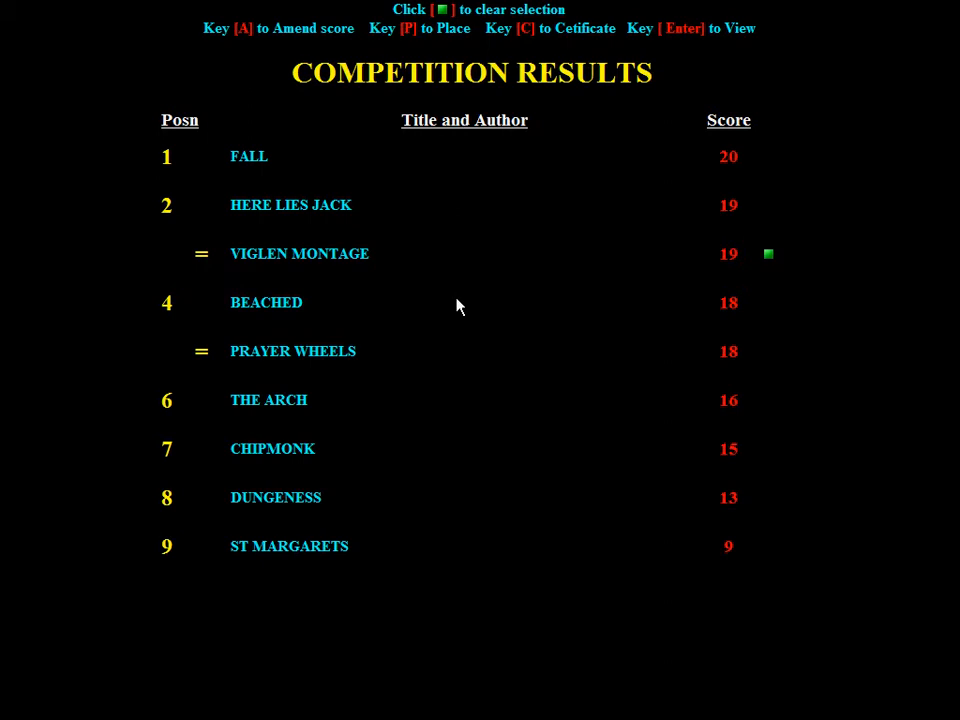
pyautogui.press('p')
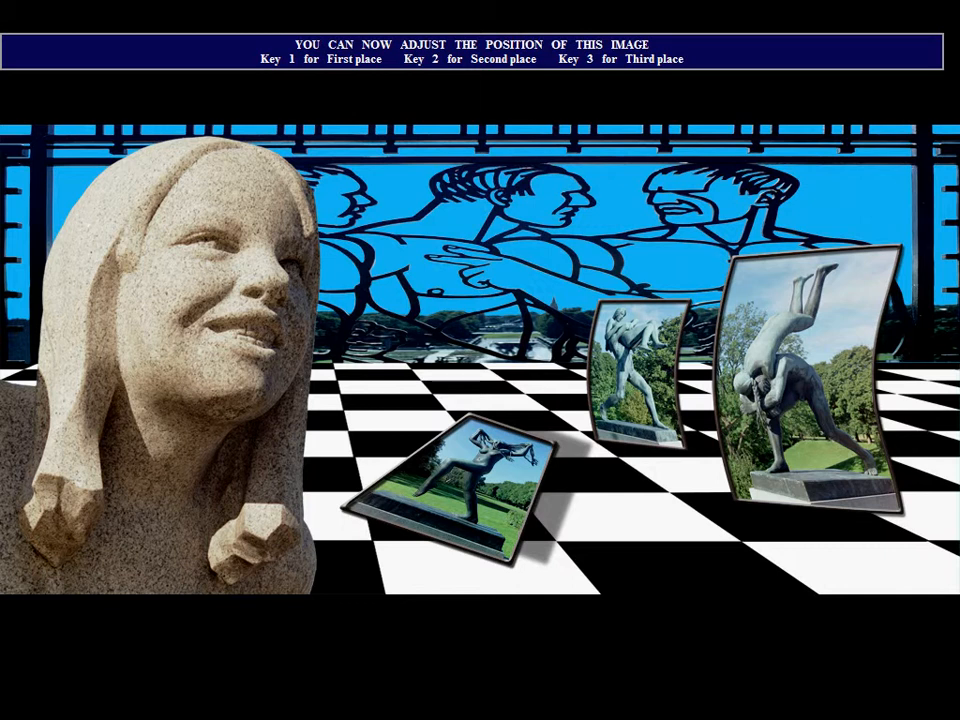
pyautogui.press('2')
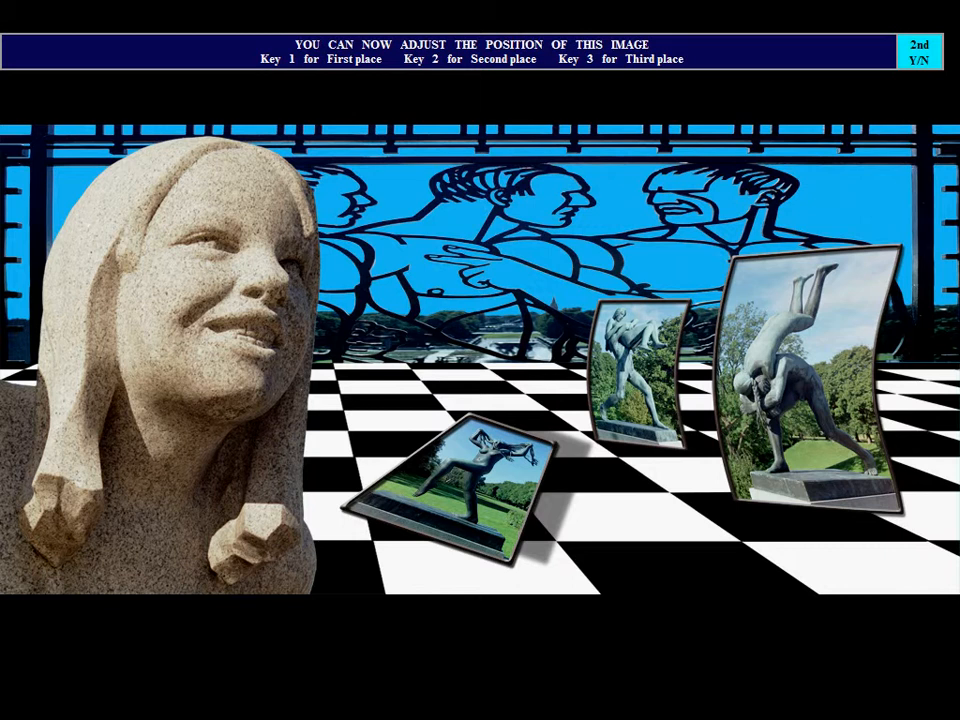
pyautogui.press('y')
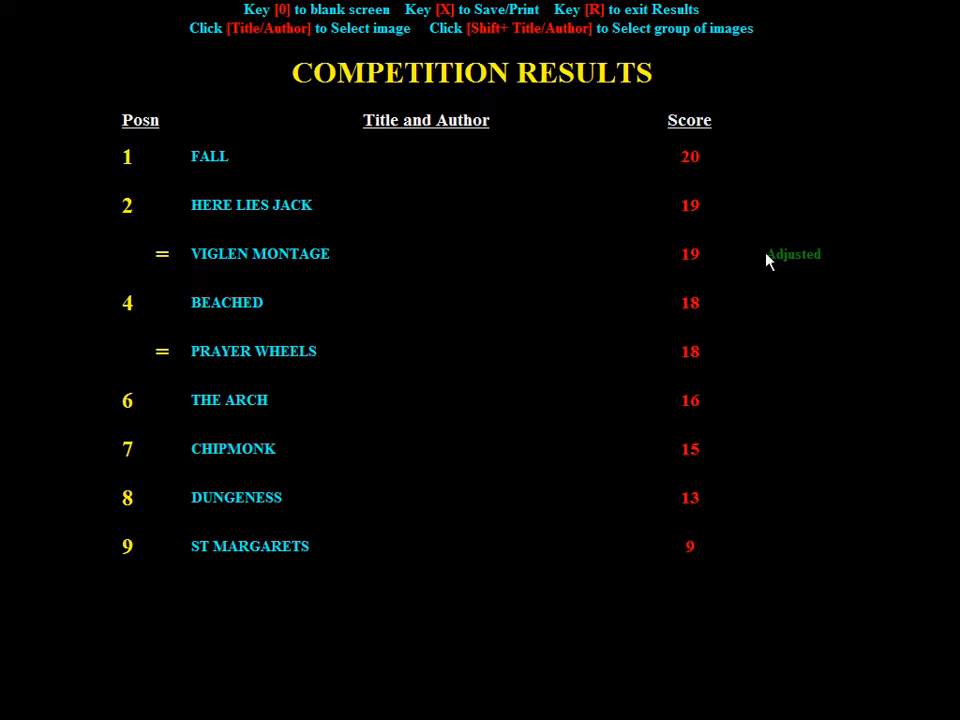
# Select HERE LIES JACK and confirm it in third place
pyautogui.click(295, 204)
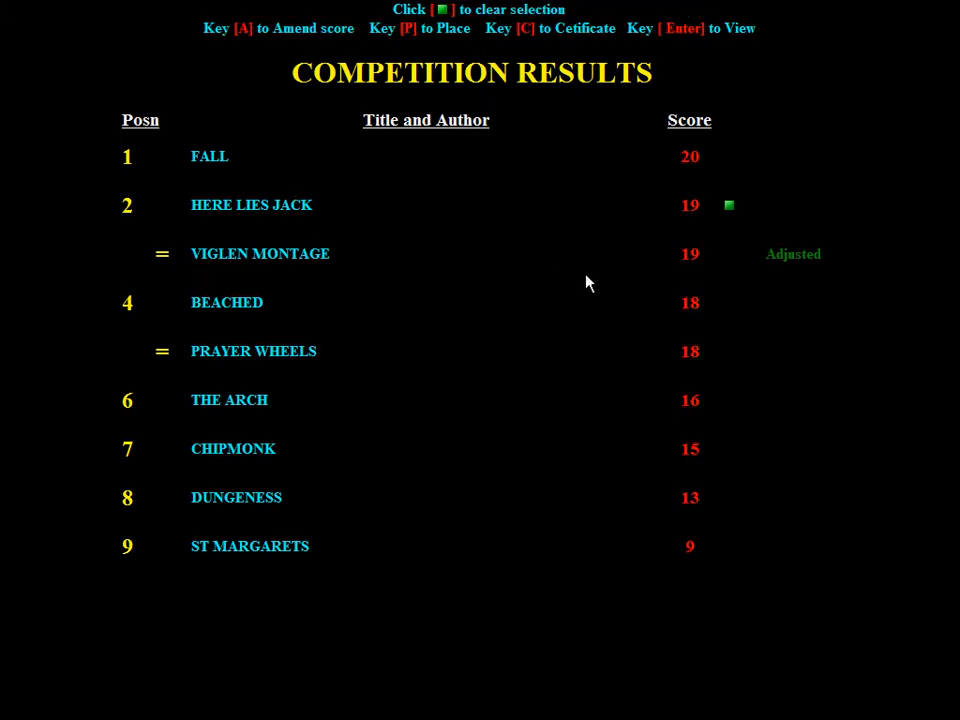
pyautogui.press('Return')
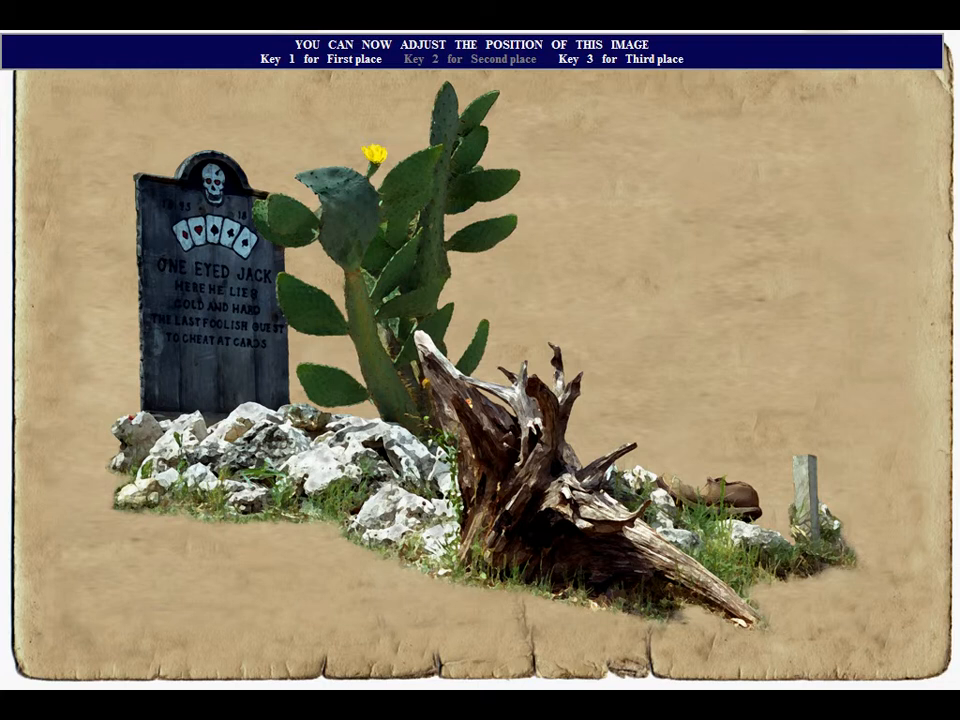
pyautogui.press('3')
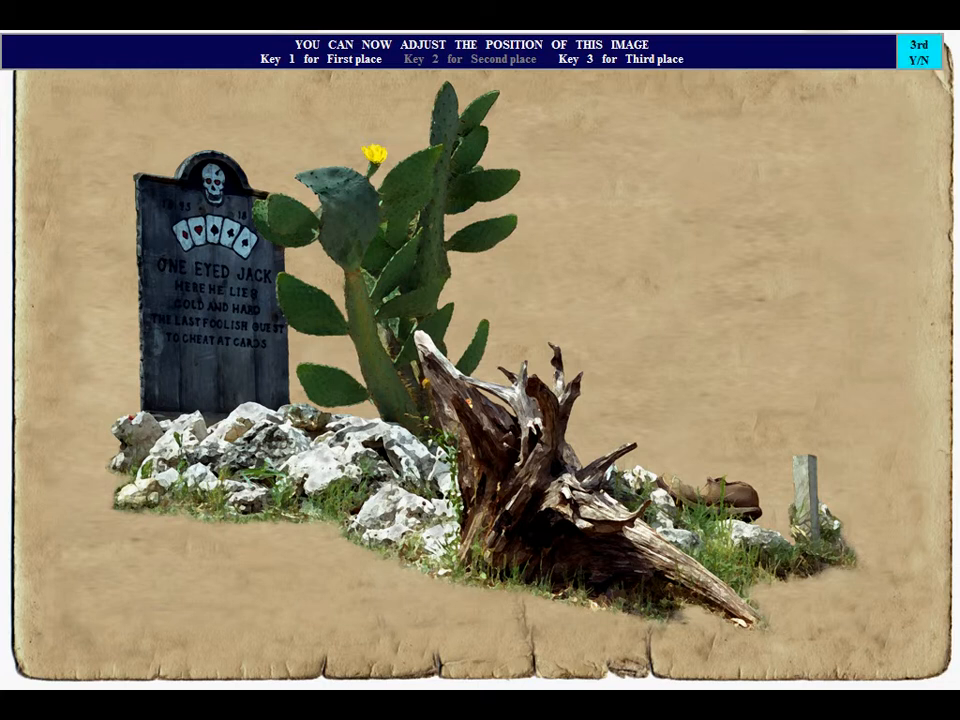
pyautogui.press('y')
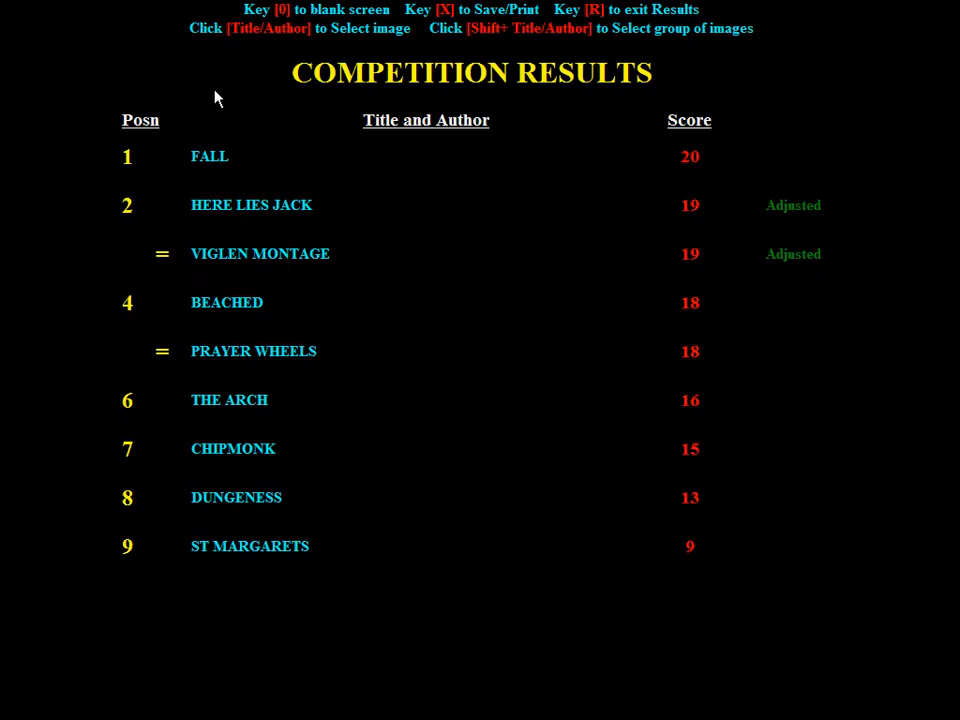
# Select FALL and confirm it in first place
pyautogui.click(218, 158)
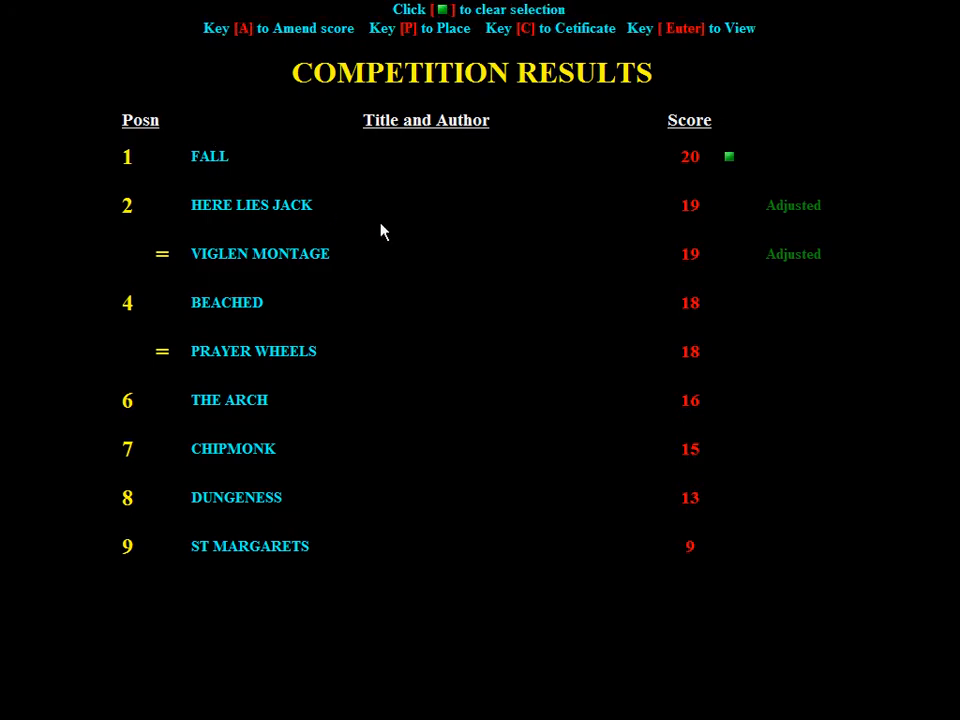
pyautogui.press('p')
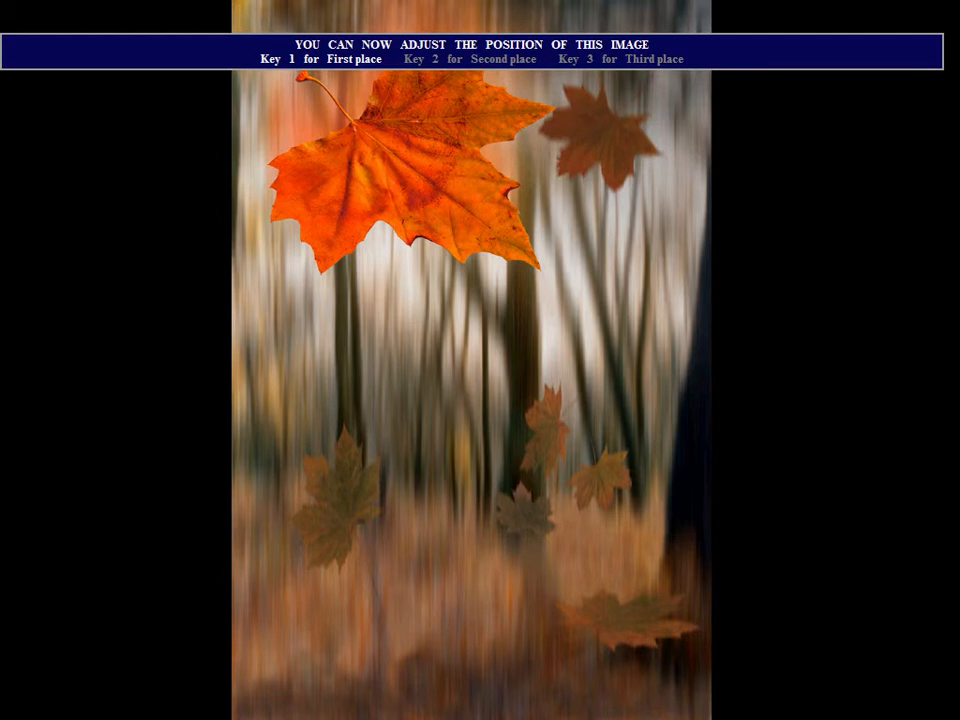
pyautogui.press('1')
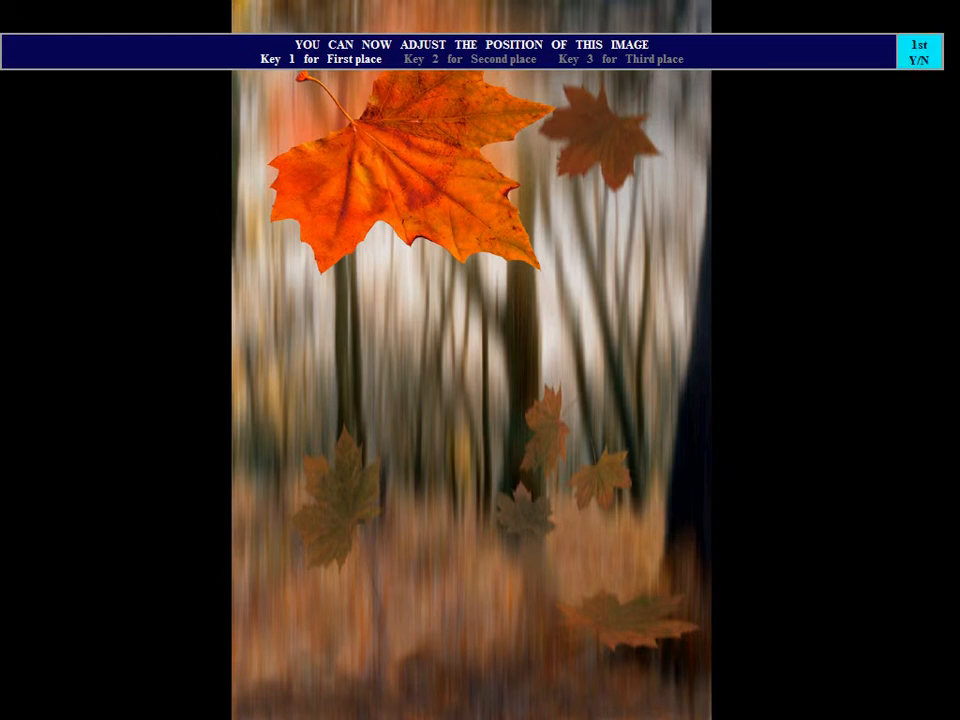
pyautogui.press('y')
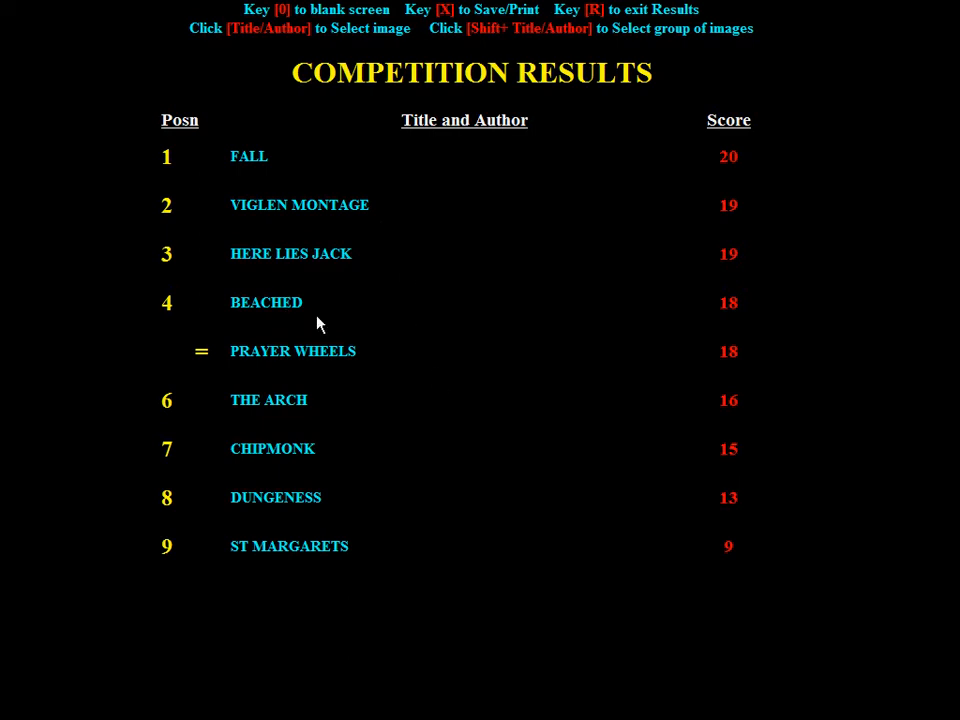
# Select BEACHED and confirm a certificate award for it
pyautogui.click(281, 302)
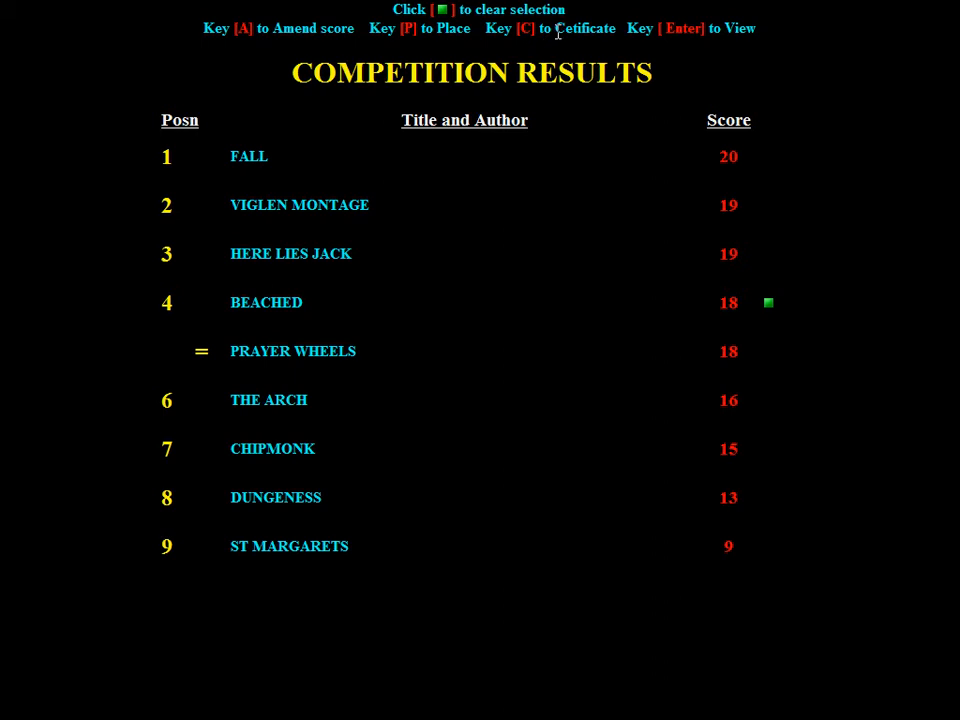
pyautogui.press('Return')
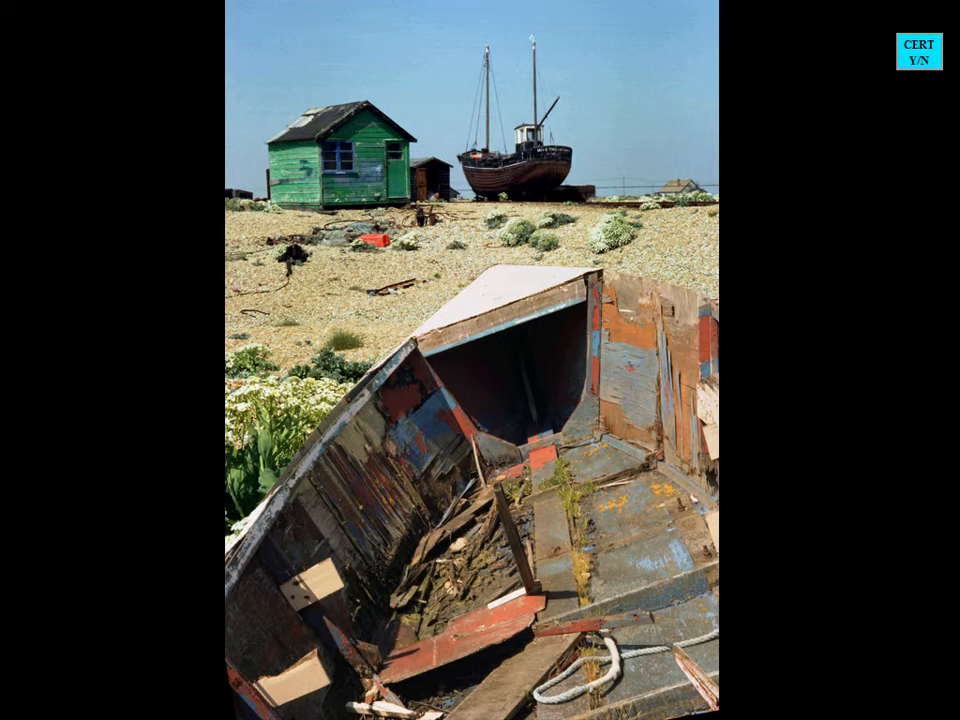
pyautogui.press('y')
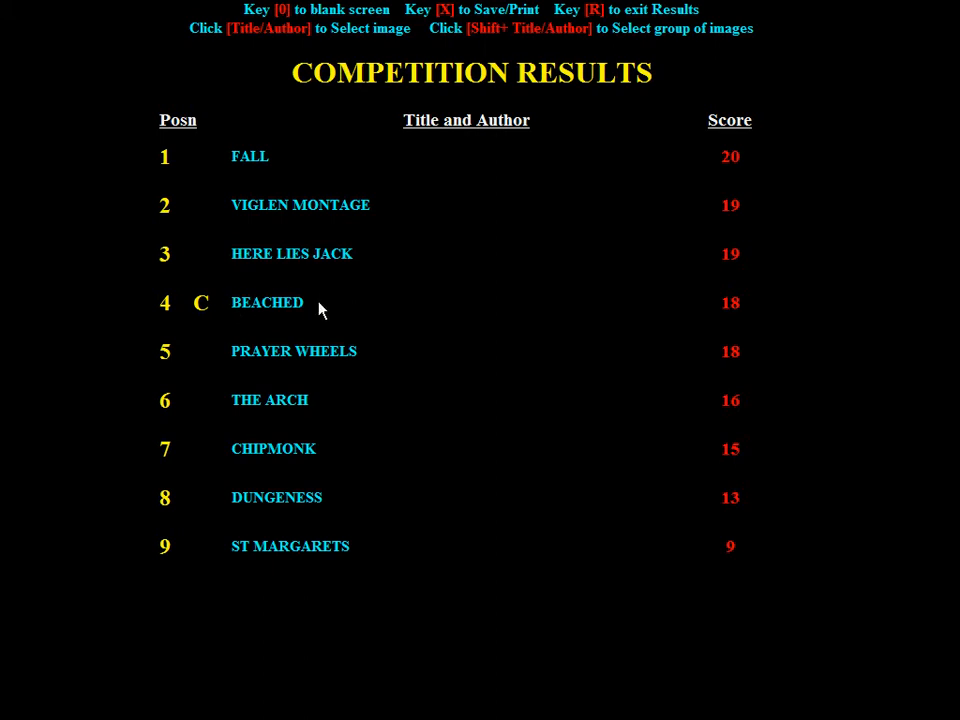
# Open PRAYER WHEELS for viewing, decline a certificate and award it a highly commended instead
pyautogui.click(347, 351)
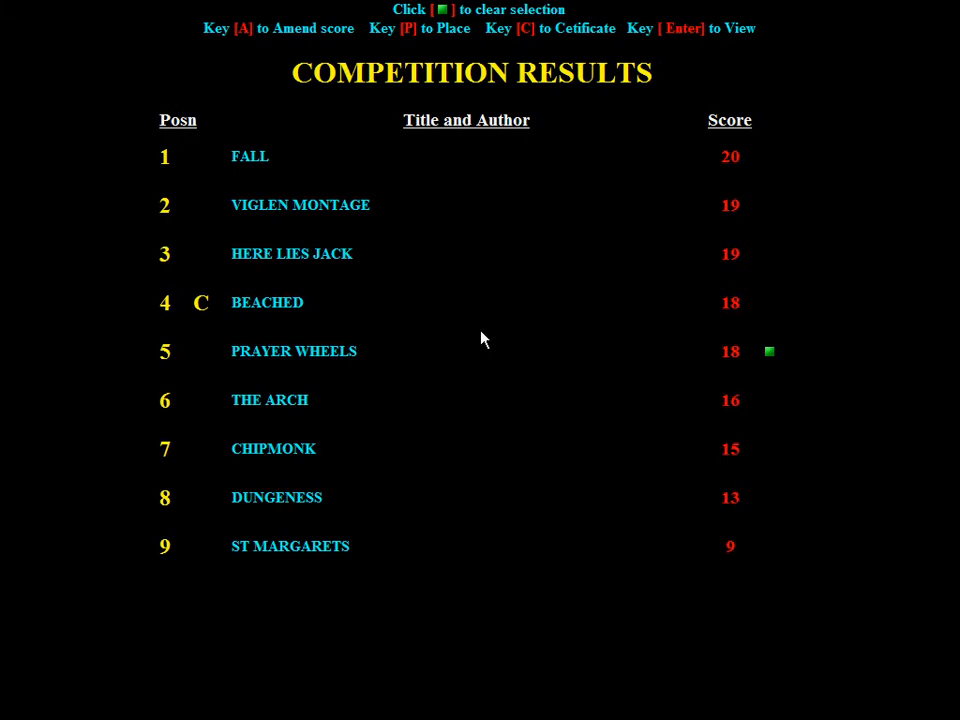
pyautogui.press('Return')
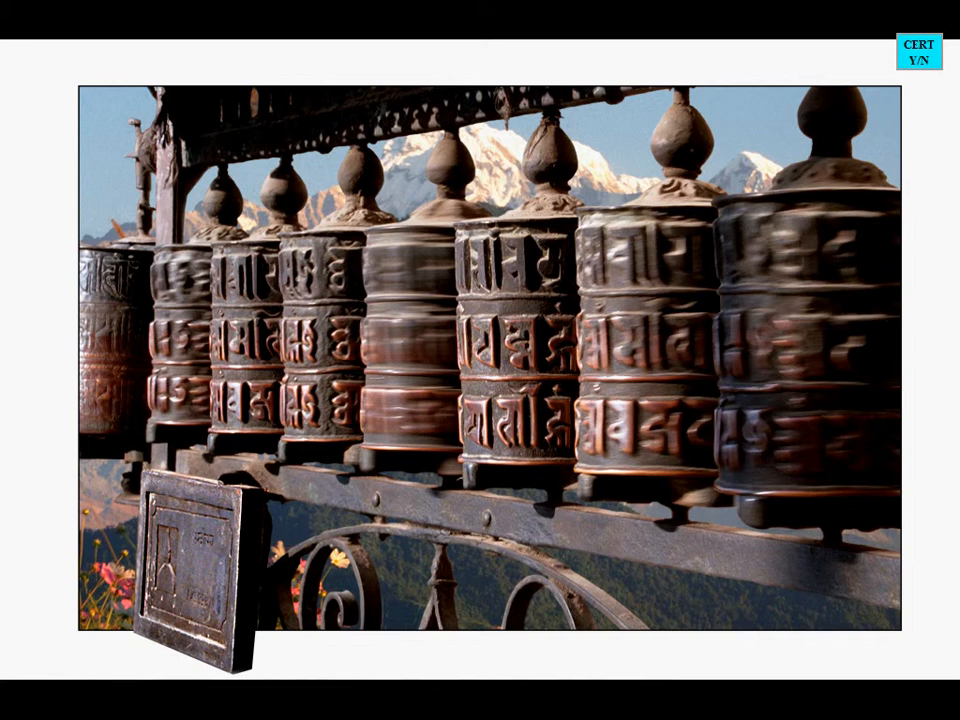
pyautogui.press('n')
pyautogui.press('y')
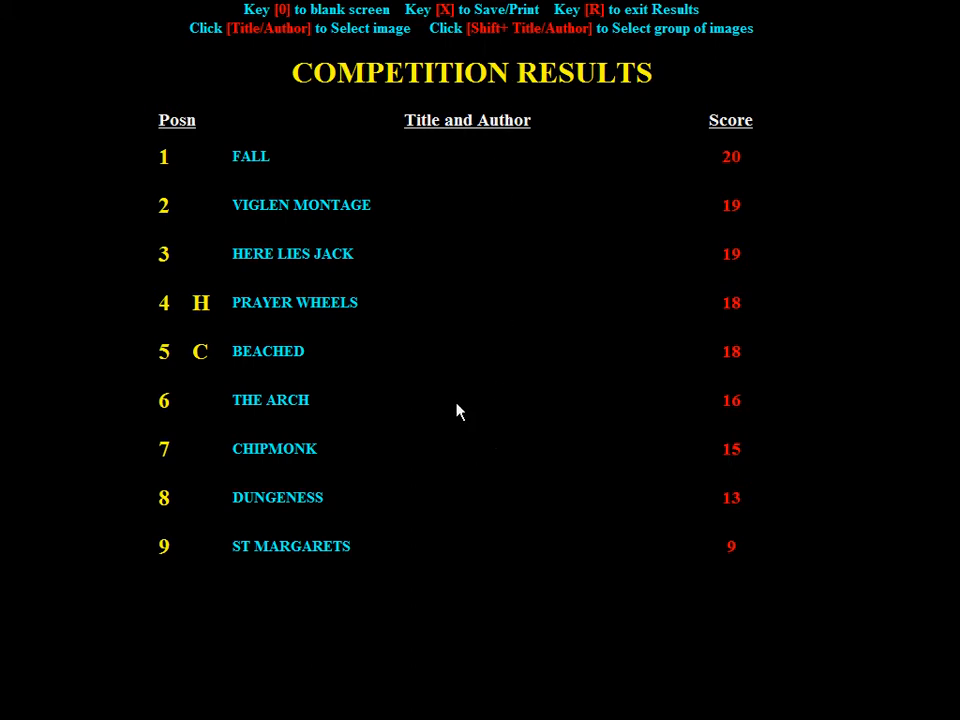
pyautogui.click(253, 156)
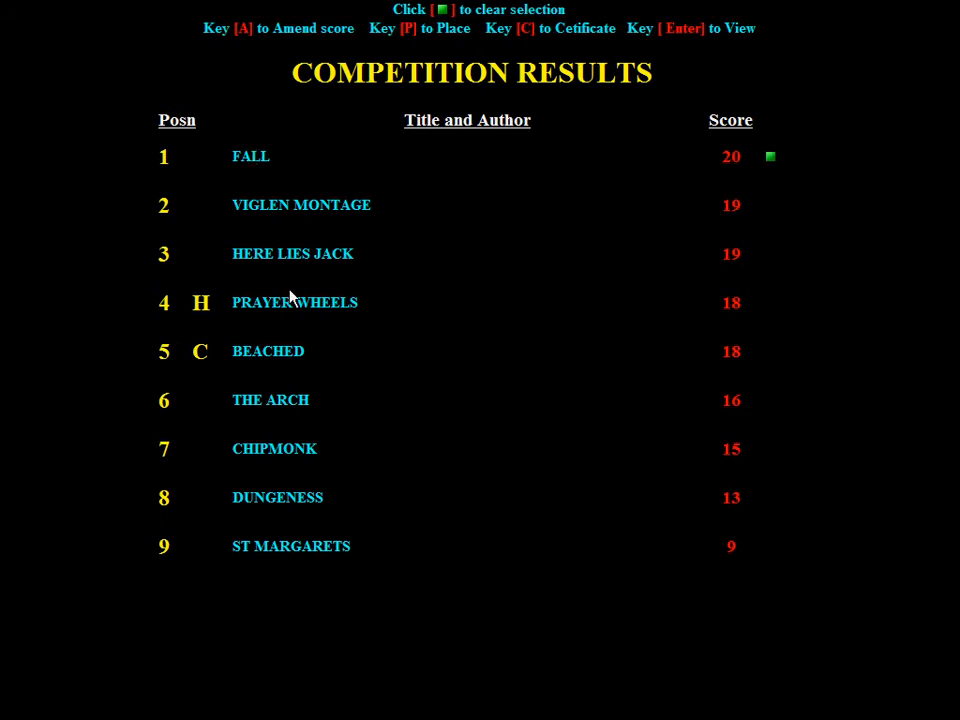
pyautogui.keyDown('shift'); pyautogui.click(330, 253); pyautogui.keyUp('shift')
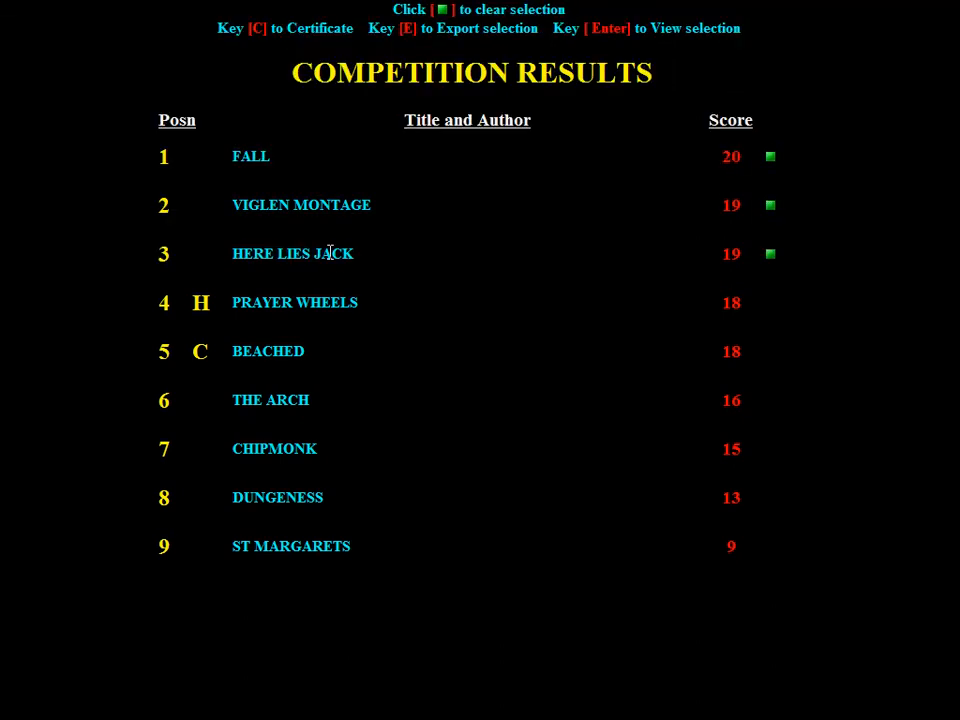
pyautogui.click(771, 256)
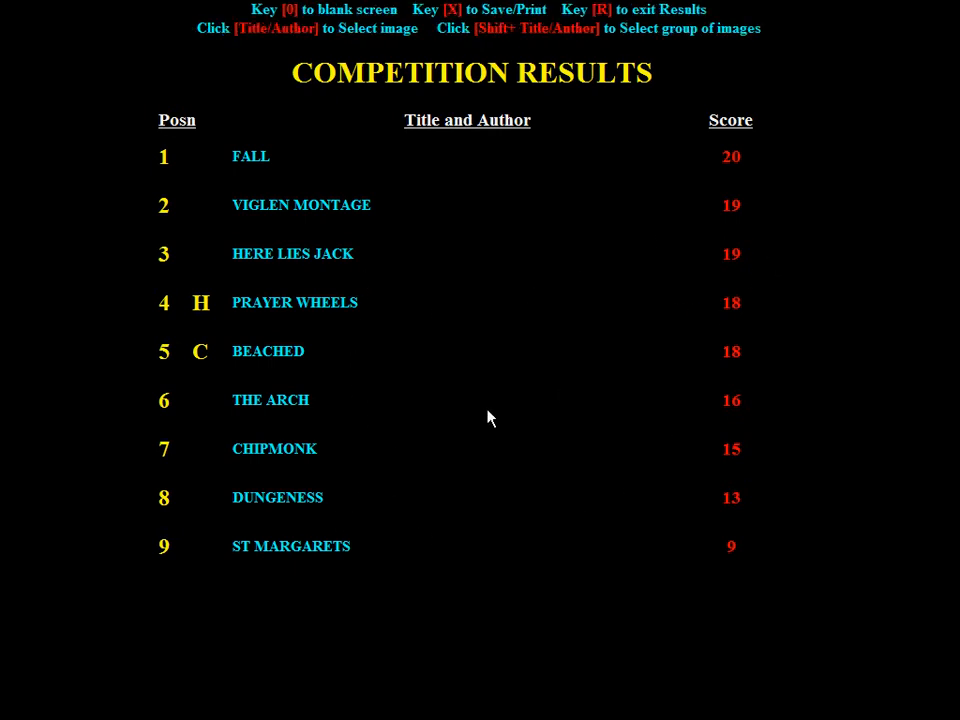
pyautogui.click(316, 251)
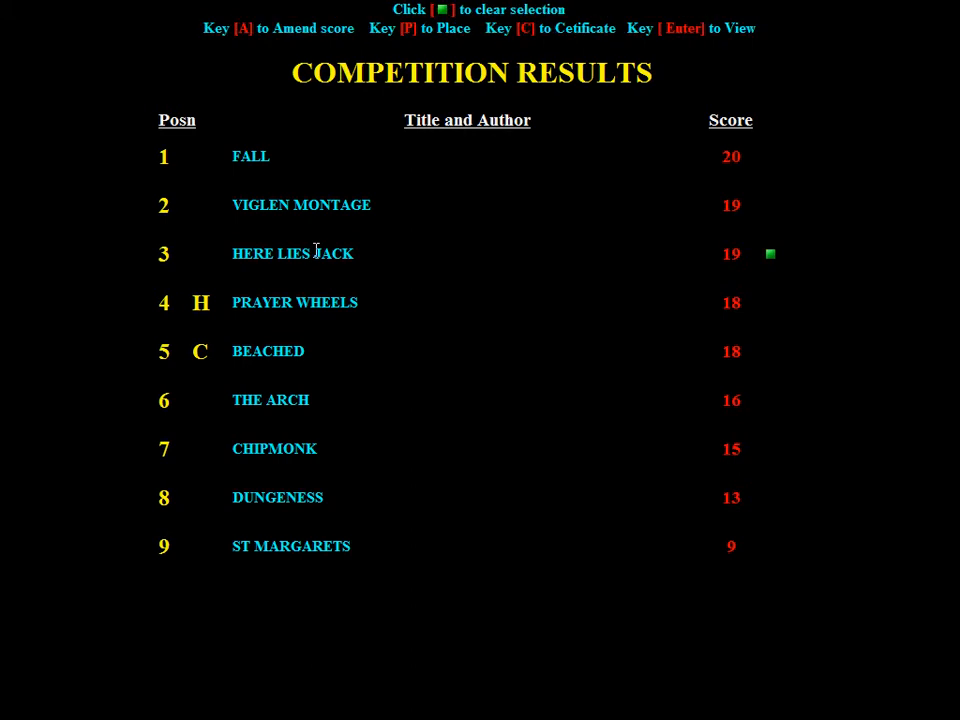
pyautogui.keyDown('shift'); pyautogui.click(304, 448); pyautogui.keyUp('shift')
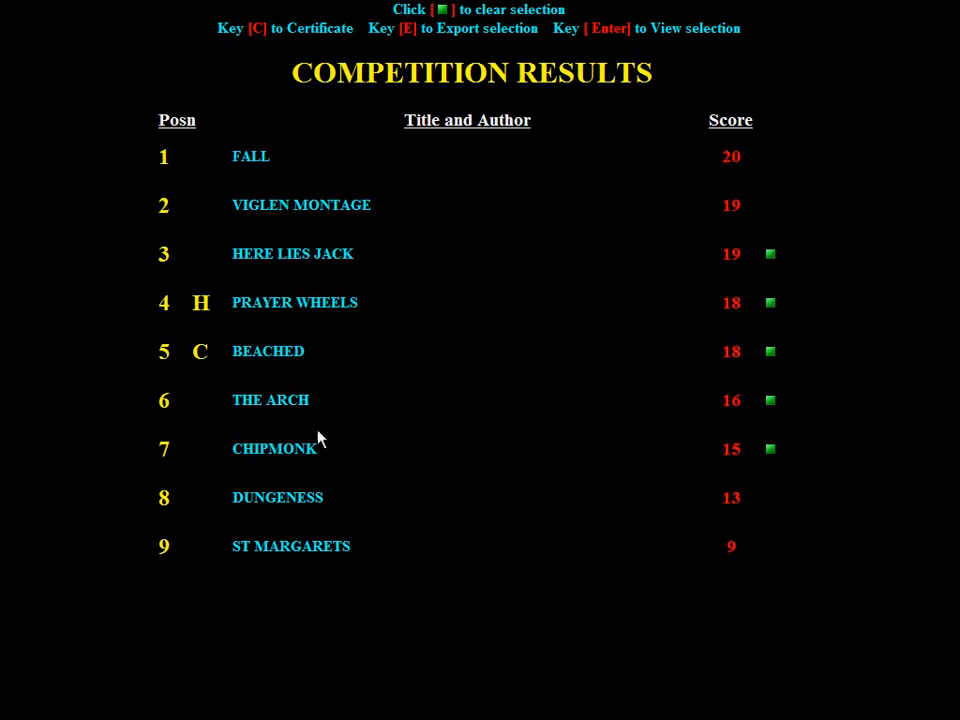
pyautogui.click(773, 451)
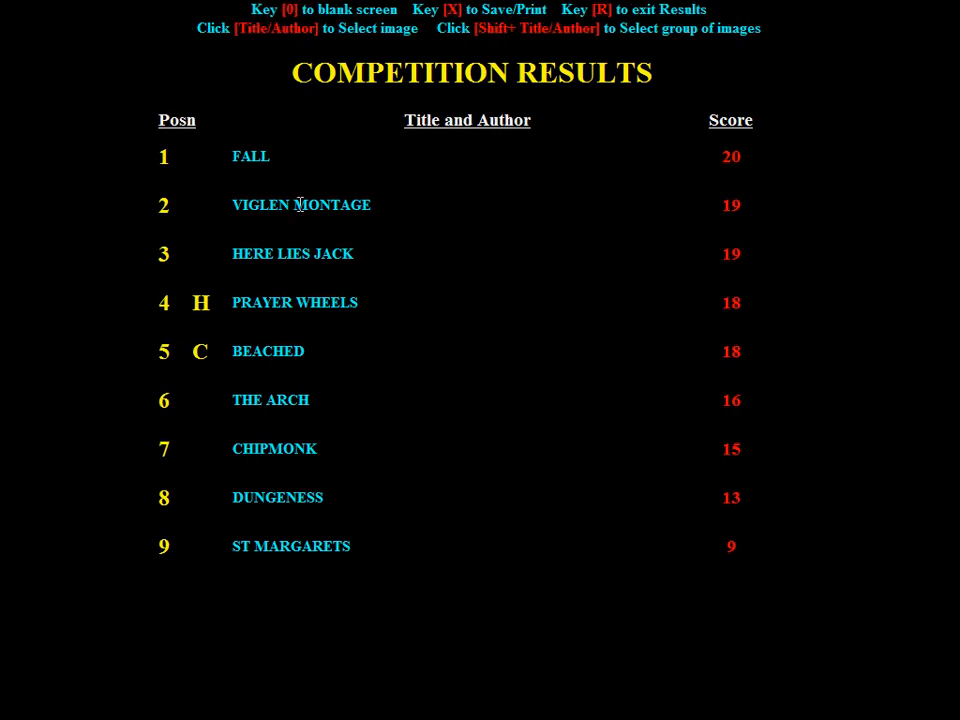
# Select FALL through HERE LIES JACK as a group and export them to Picset 1
pyautogui.click(268, 158)
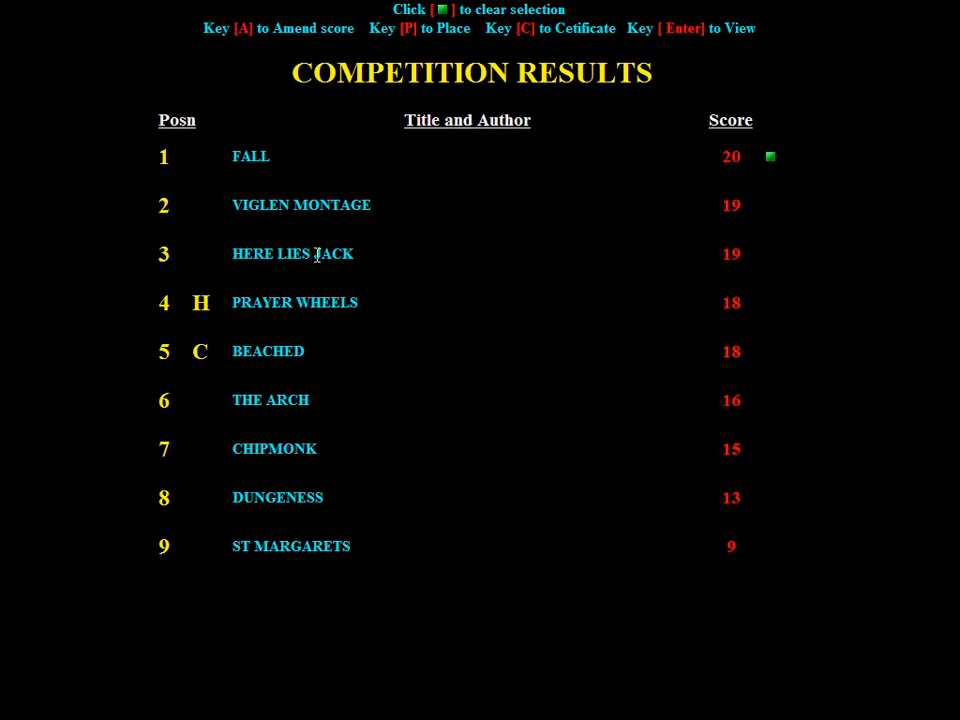
pyautogui.keyDown('shift'); pyautogui.click(316, 256); pyautogui.keyUp('shift')
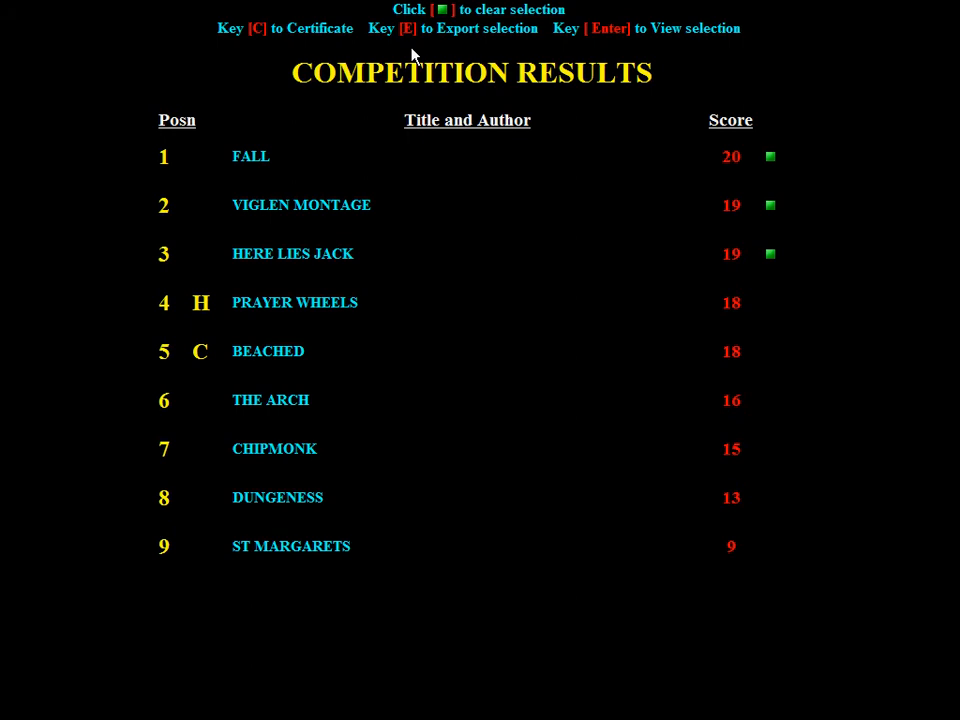
pyautogui.press('e')
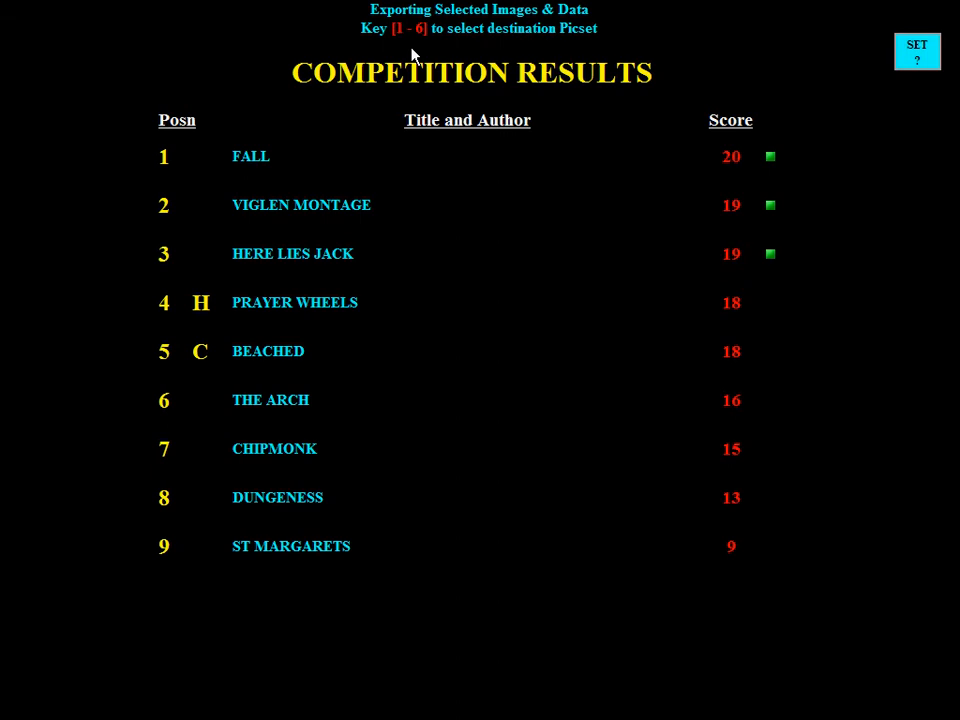
pyautogui.press('1')
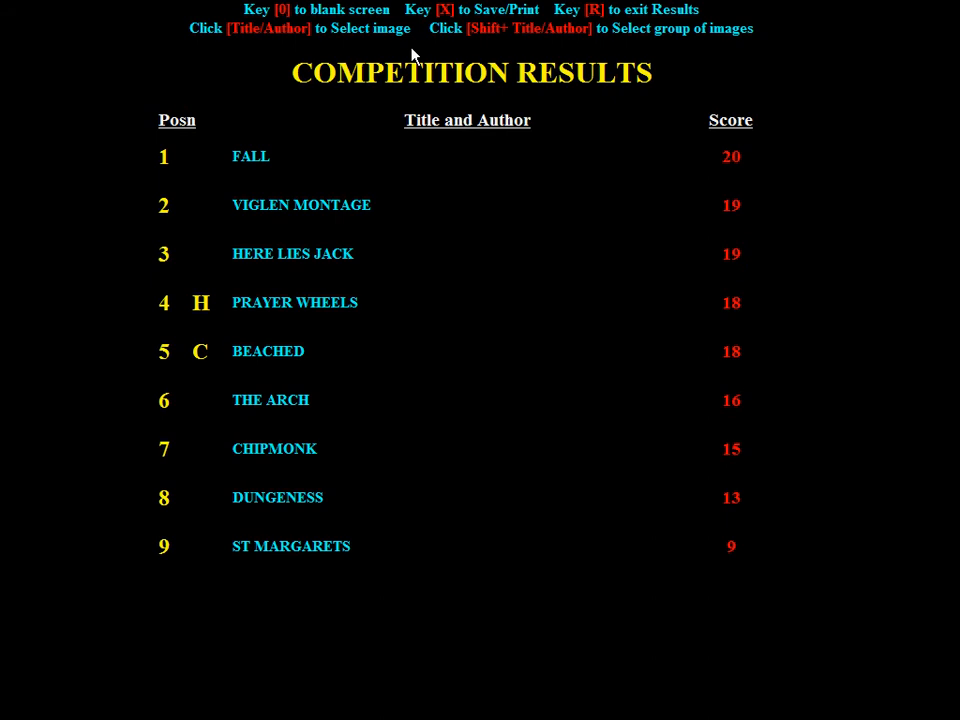
# Exit the results without resetting and reopen the results table for Picset 1
pyautogui.press('r')
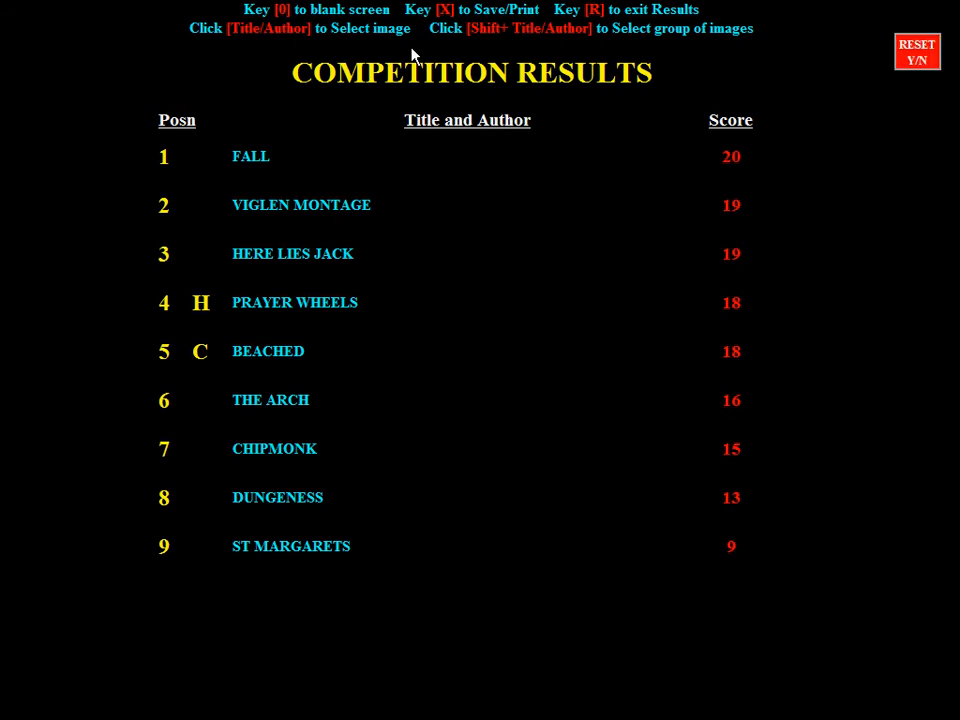
pyautogui.press('n')
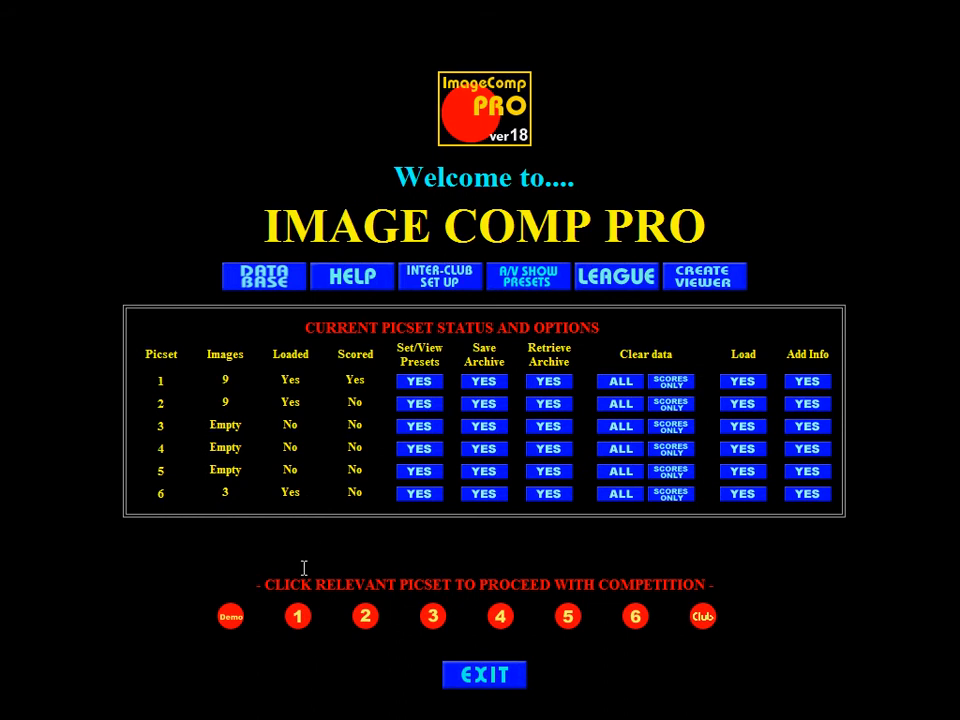
pyautogui.click(302, 622)
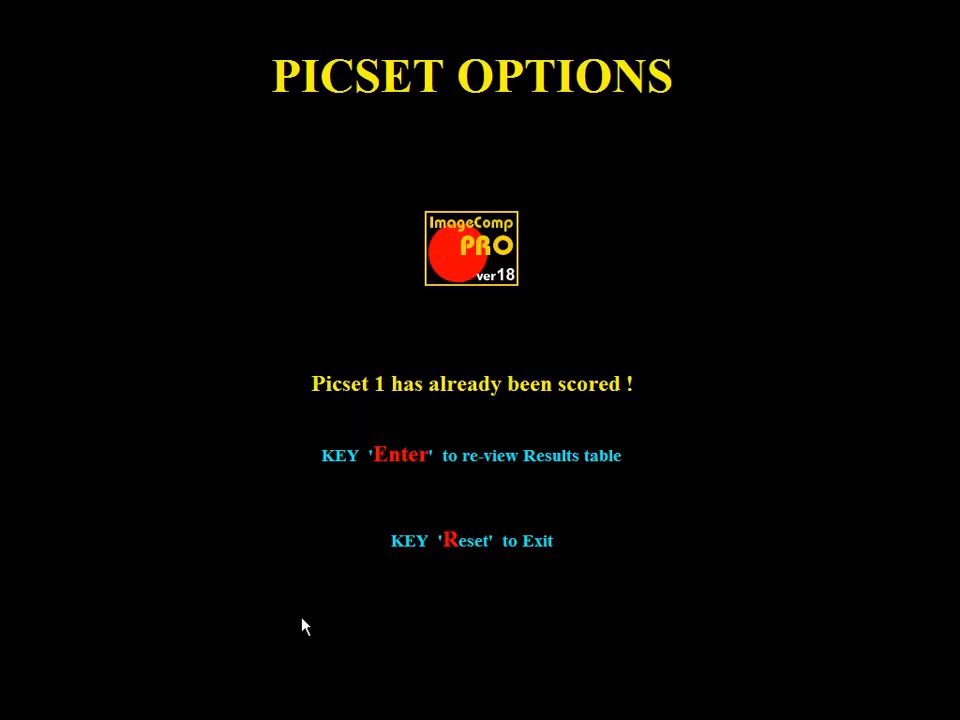
pyautogui.press('Return')
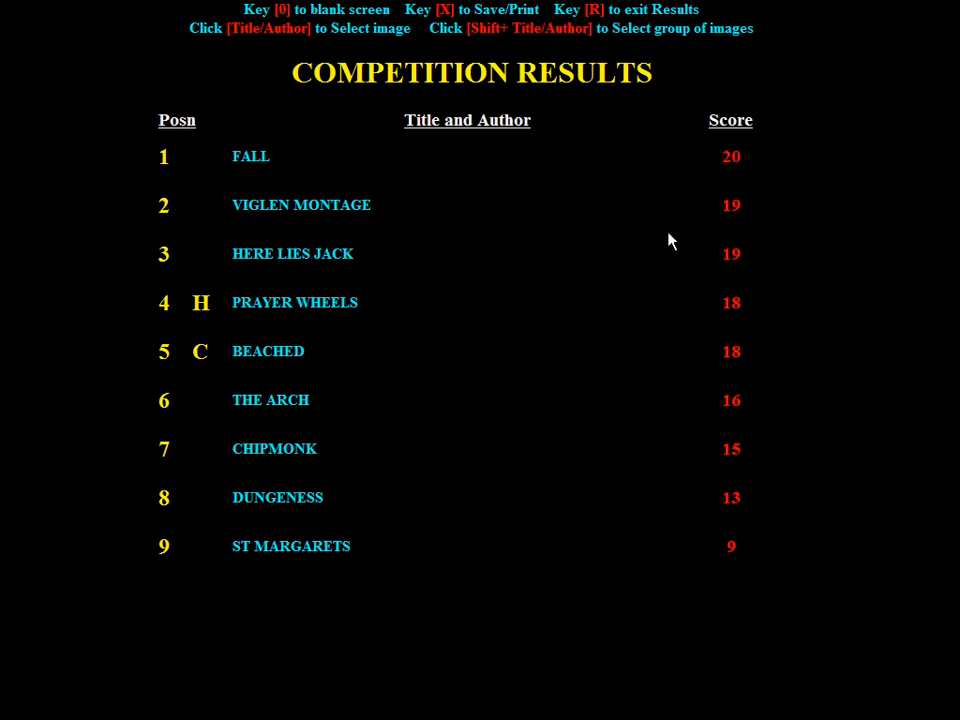
# Select FALL through HERE LIES JACK as a group, view the selection, then exit results without resetting
pyautogui.keyDown('shift'); pyautogui.click(320, 256); pyautogui.keyUp('shift')
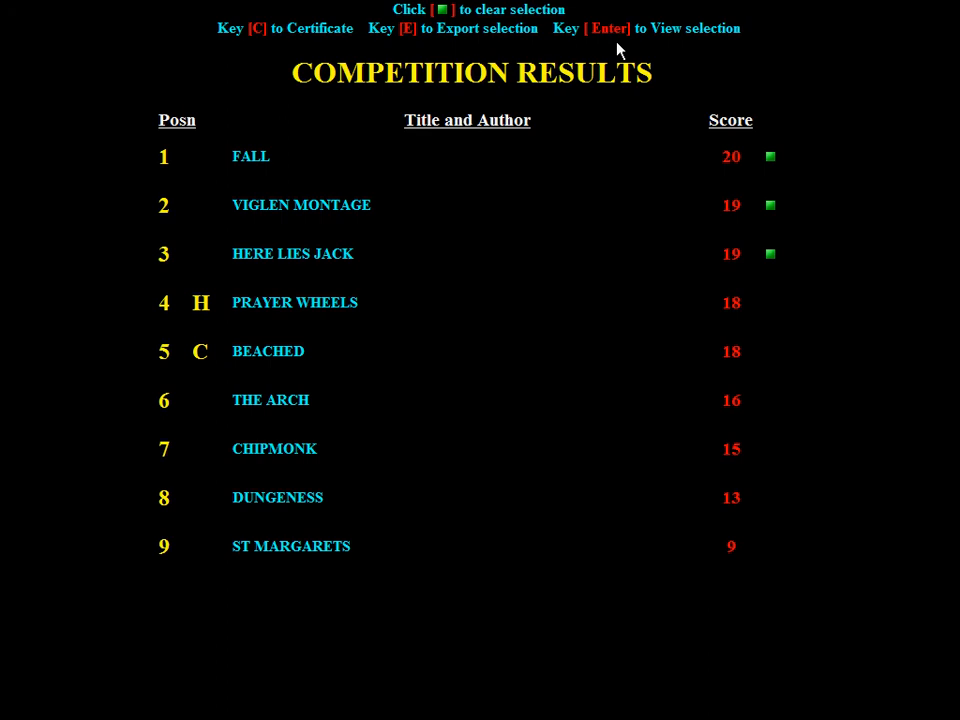
pyautogui.press('Return')
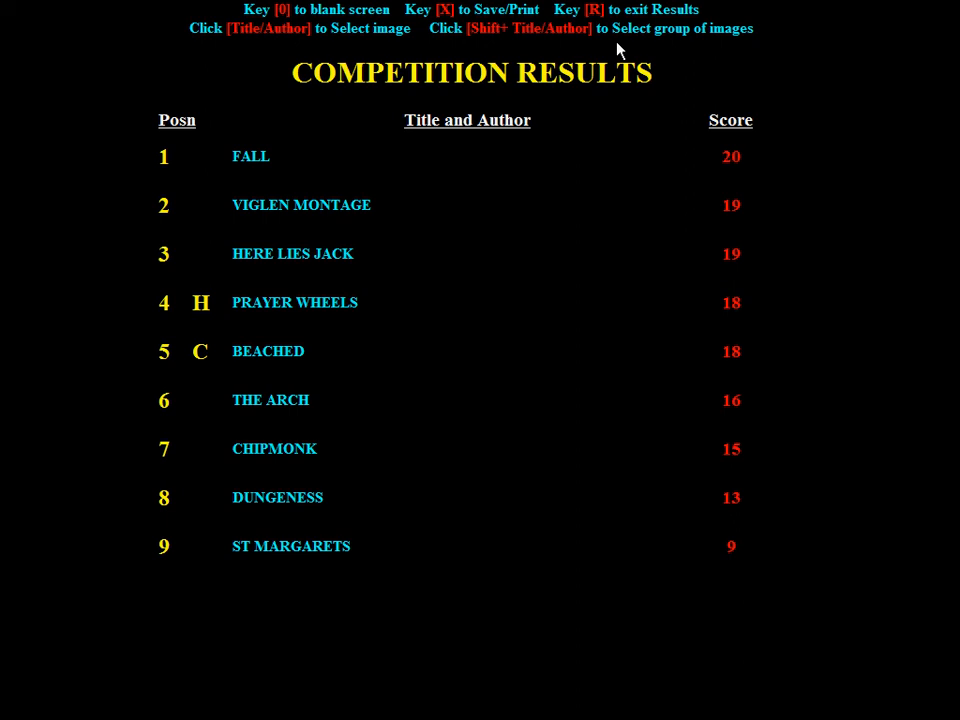
pyautogui.press('r')
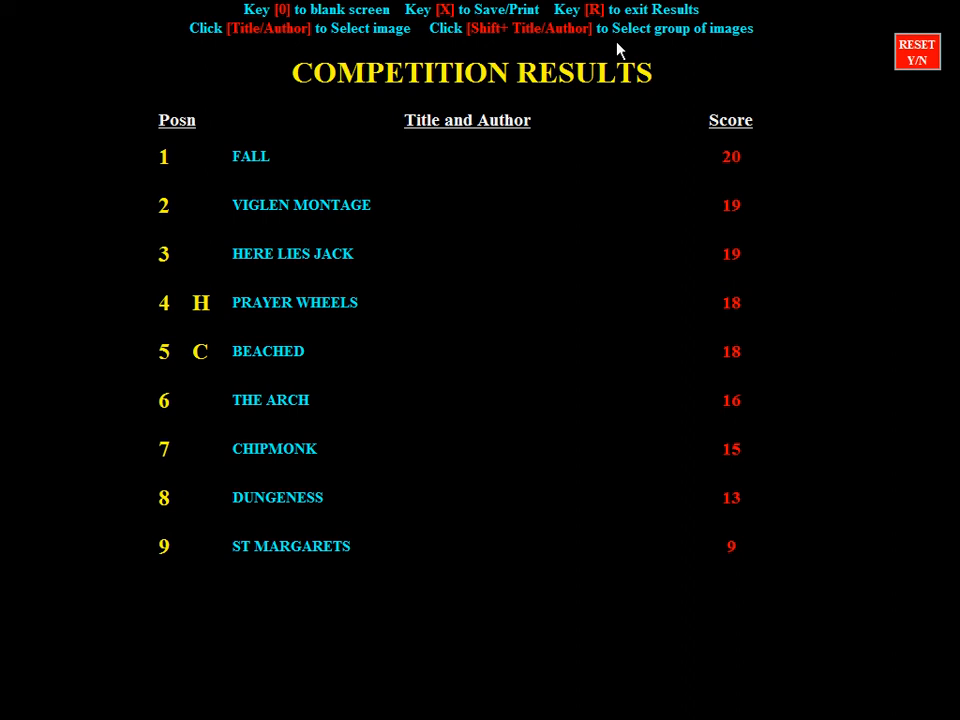
pyautogui.press('n')
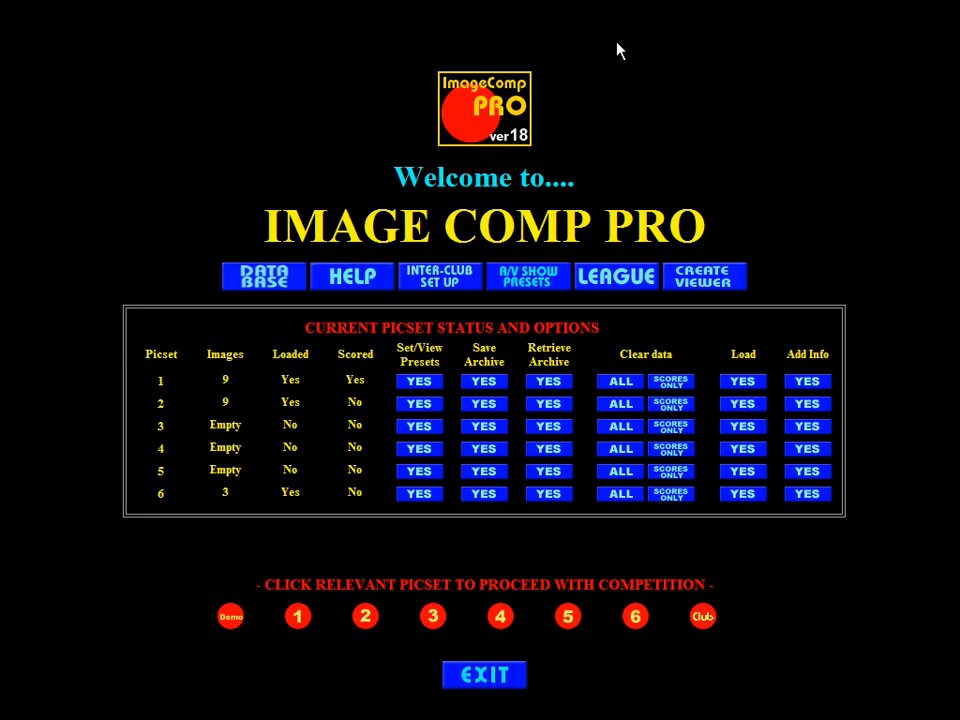